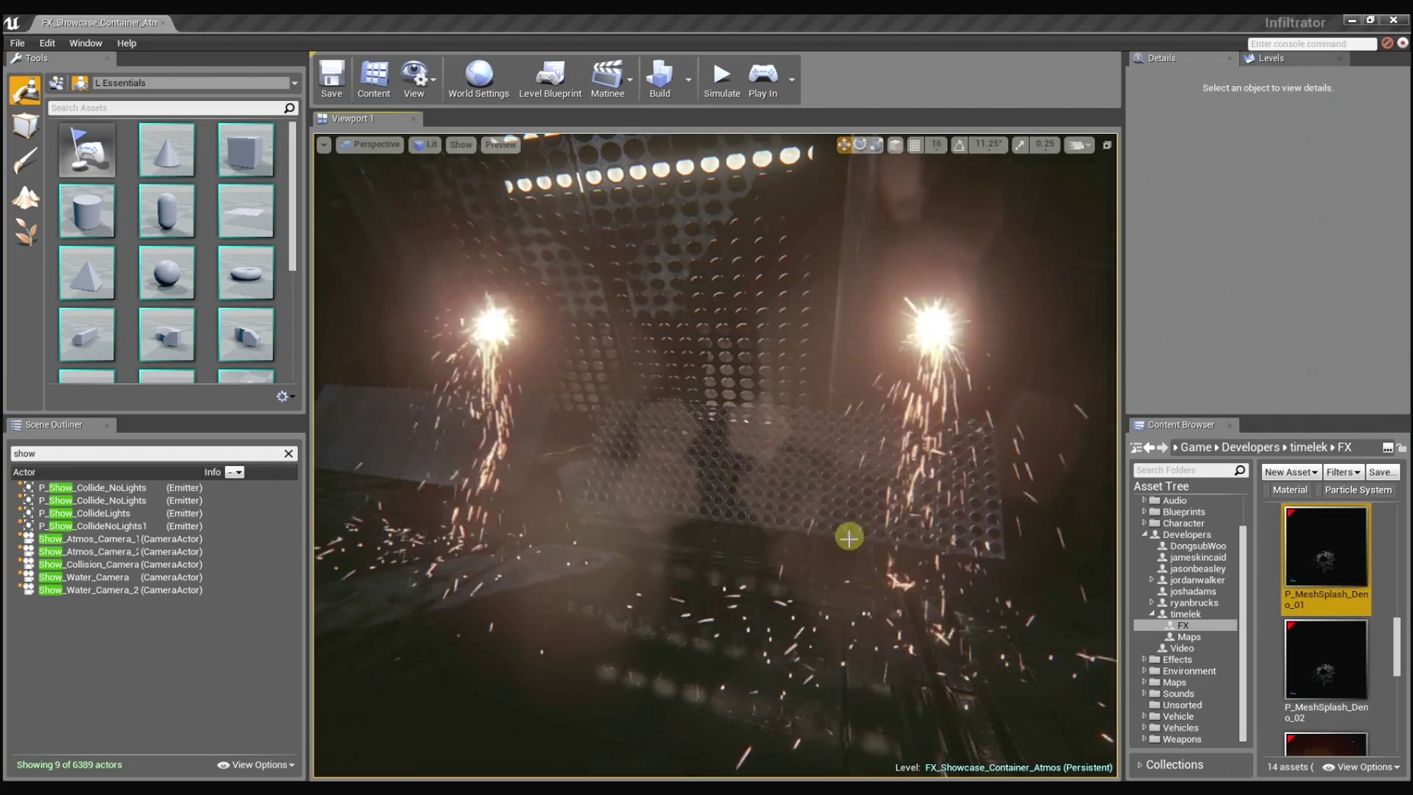
Switch the viewport to the Scene Depth buffer visualization and reframe the perforated plate.
{"action": "mouse_move", "coordinate": [851, 539]}
{"action": "right_mouse_down"}
{"action": "mouse_move", "coordinate": [794, 536]}
{"action": "mouse_move", "coordinate": [876, 541]}
{"action": "mouse_move", "coordinate": [845, 536]}
{"action": "right_mouse_up"}
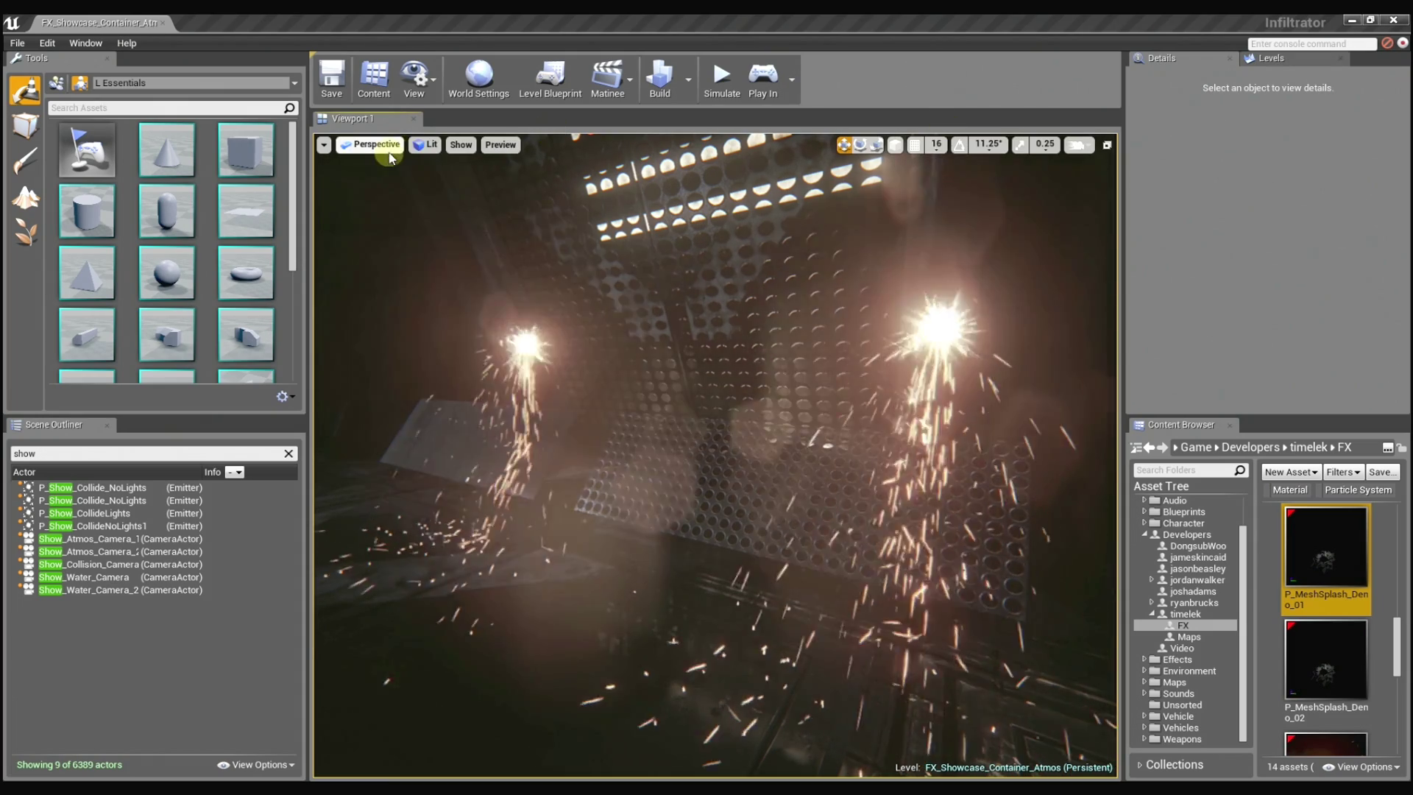
{"action": "left_click", "coordinate": [428, 144]}
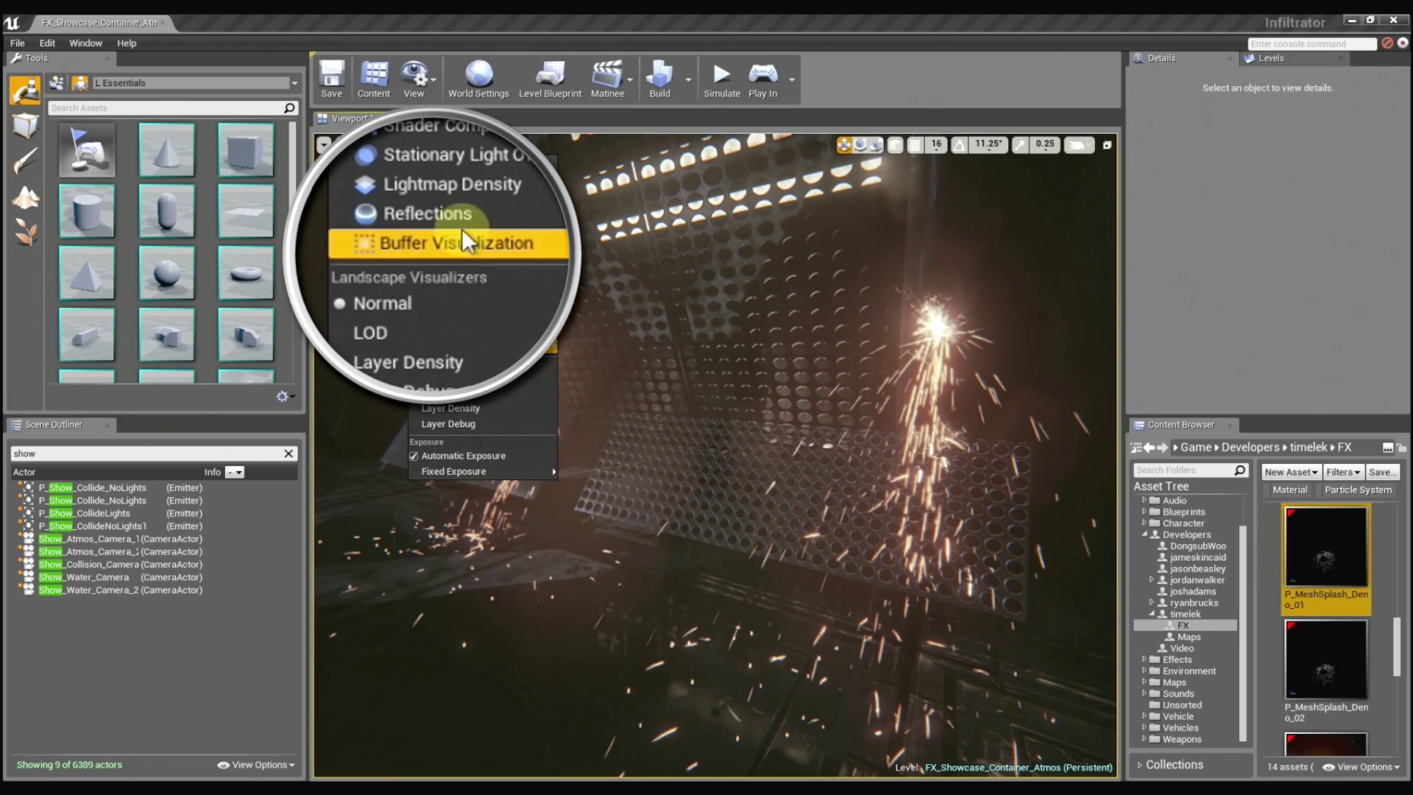
{"action": "mouse_move", "coordinate": [501, 345]}
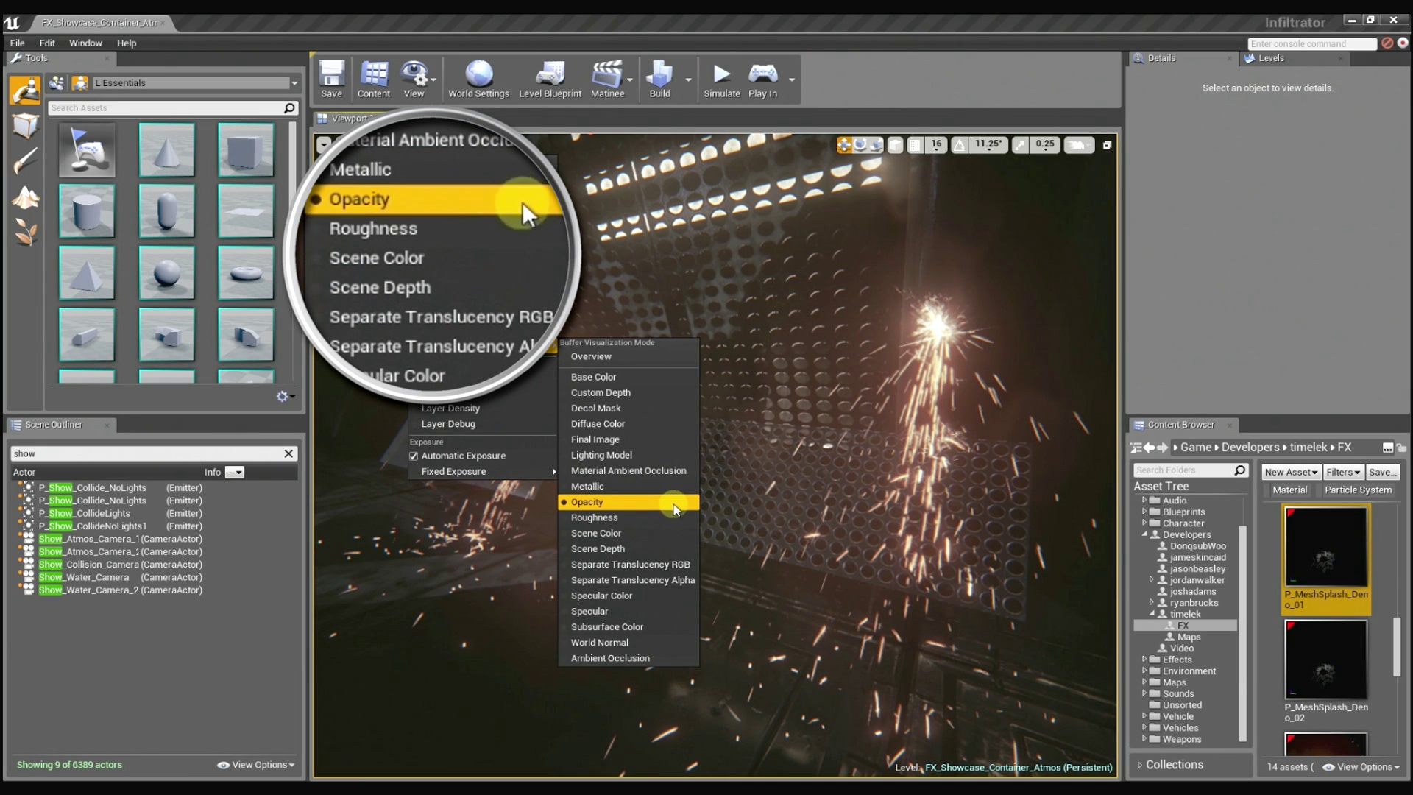
{"action": "left_click", "coordinate": [655, 549]}
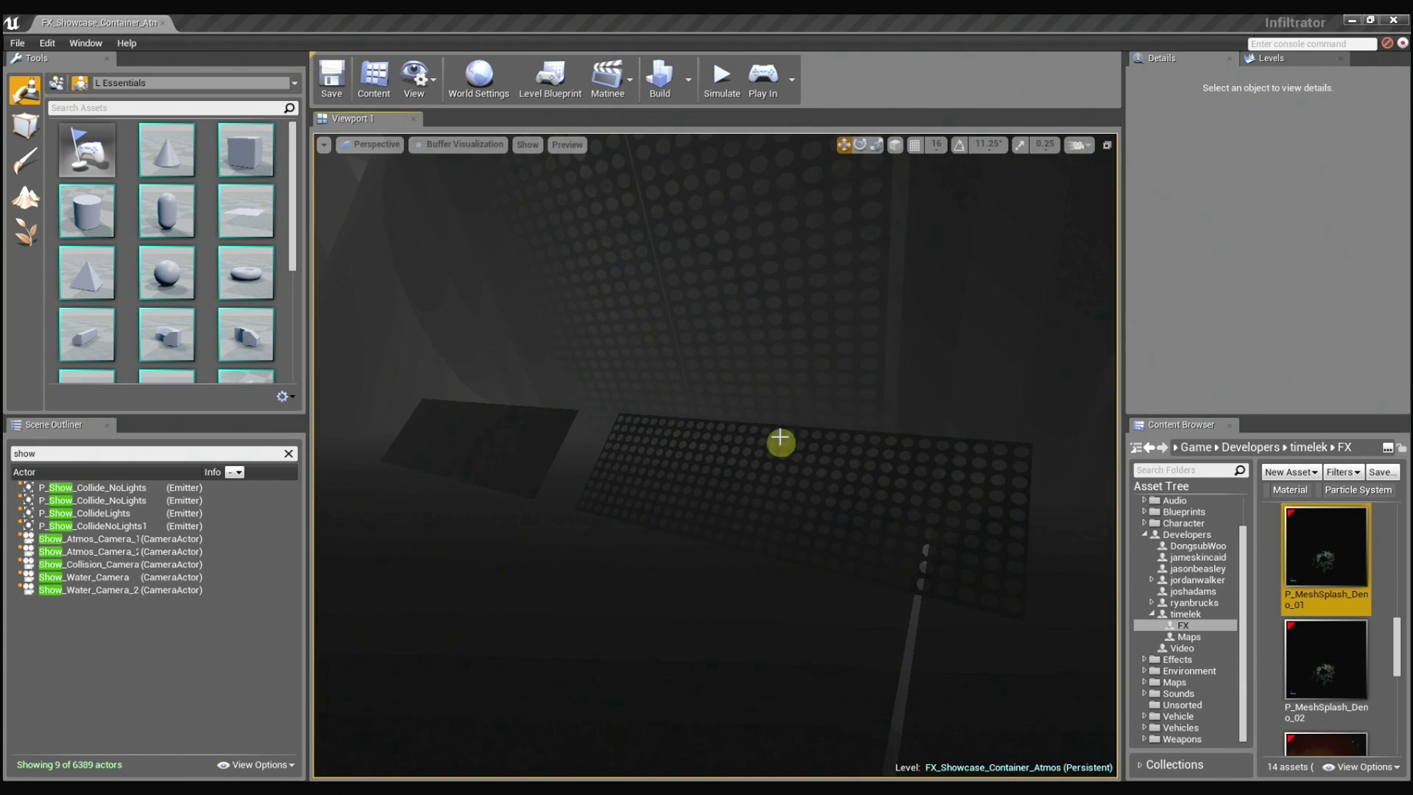
{"action": "mouse_move", "coordinate": [776, 375]}
{"action": "left_mouse_down"}
{"action": "mouse_move", "coordinate": [747, 379]}
{"action": "mouse_move", "coordinate": [774, 376]}
{"action": "left_mouse_up"}
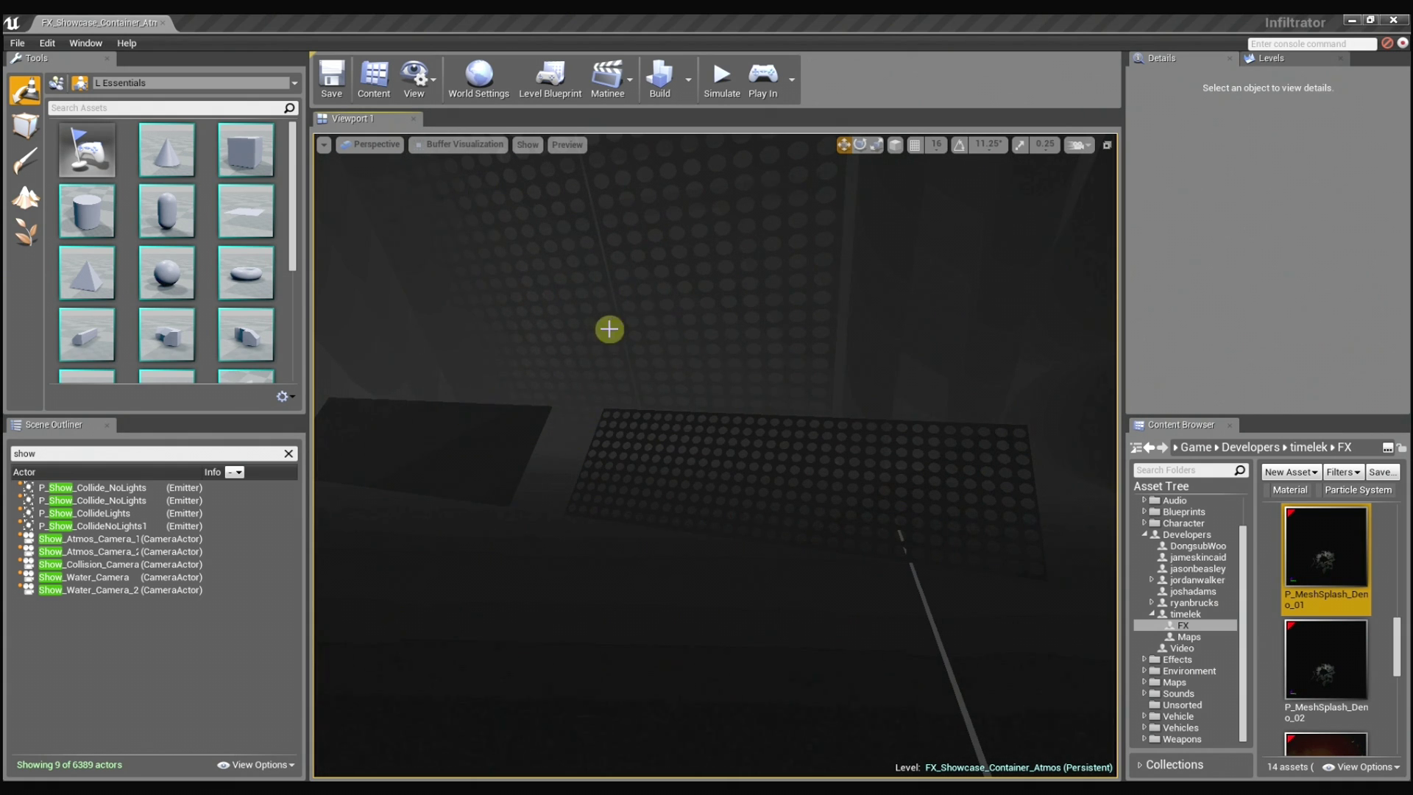
Compare the Lighting Only view (Alt+6), then return to Lit (Alt+4) and reframe the sparks.
{"action": "left_click", "coordinate": [449, 145]}
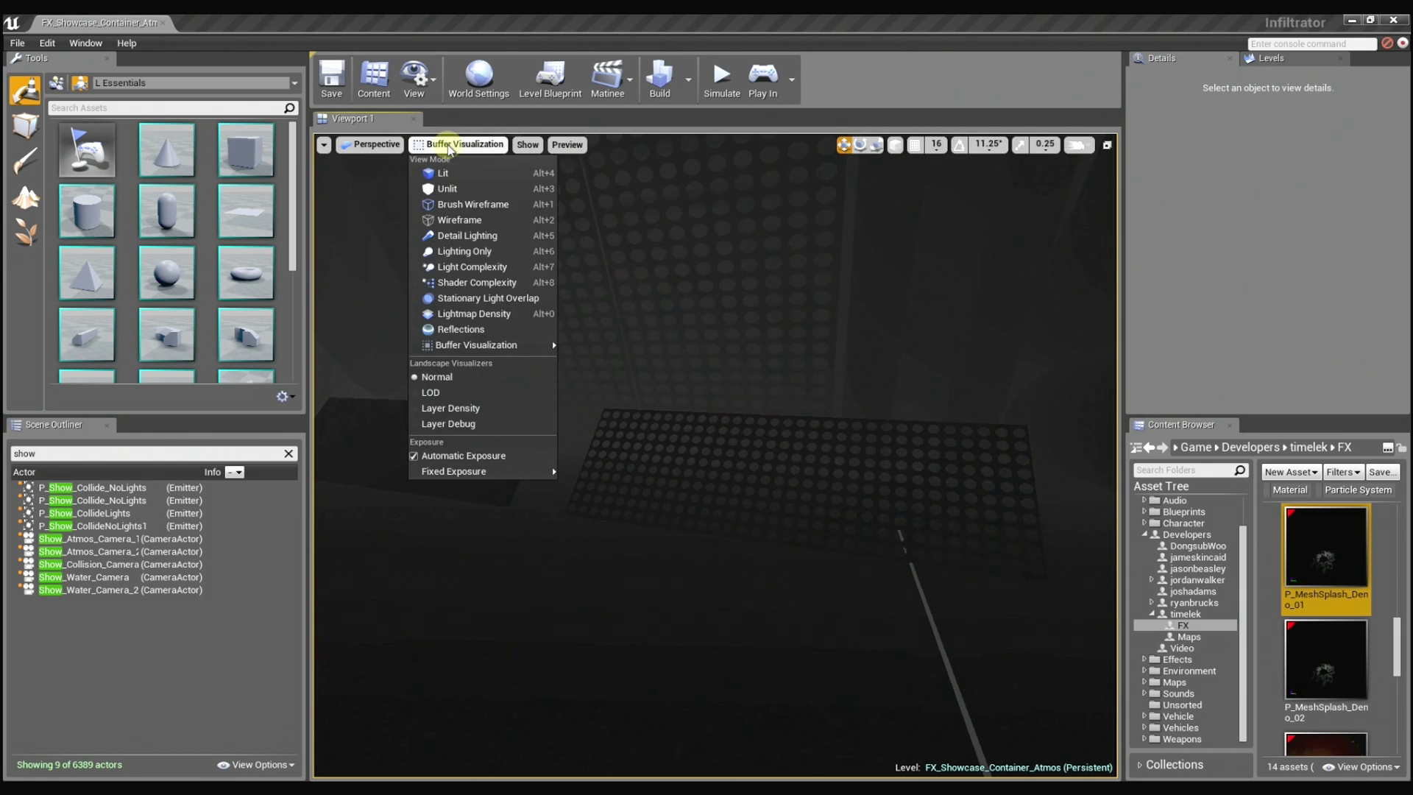
{"action": "left_click", "coordinate": [450, 146]}
{"action": "key", "text": "alt+4"}
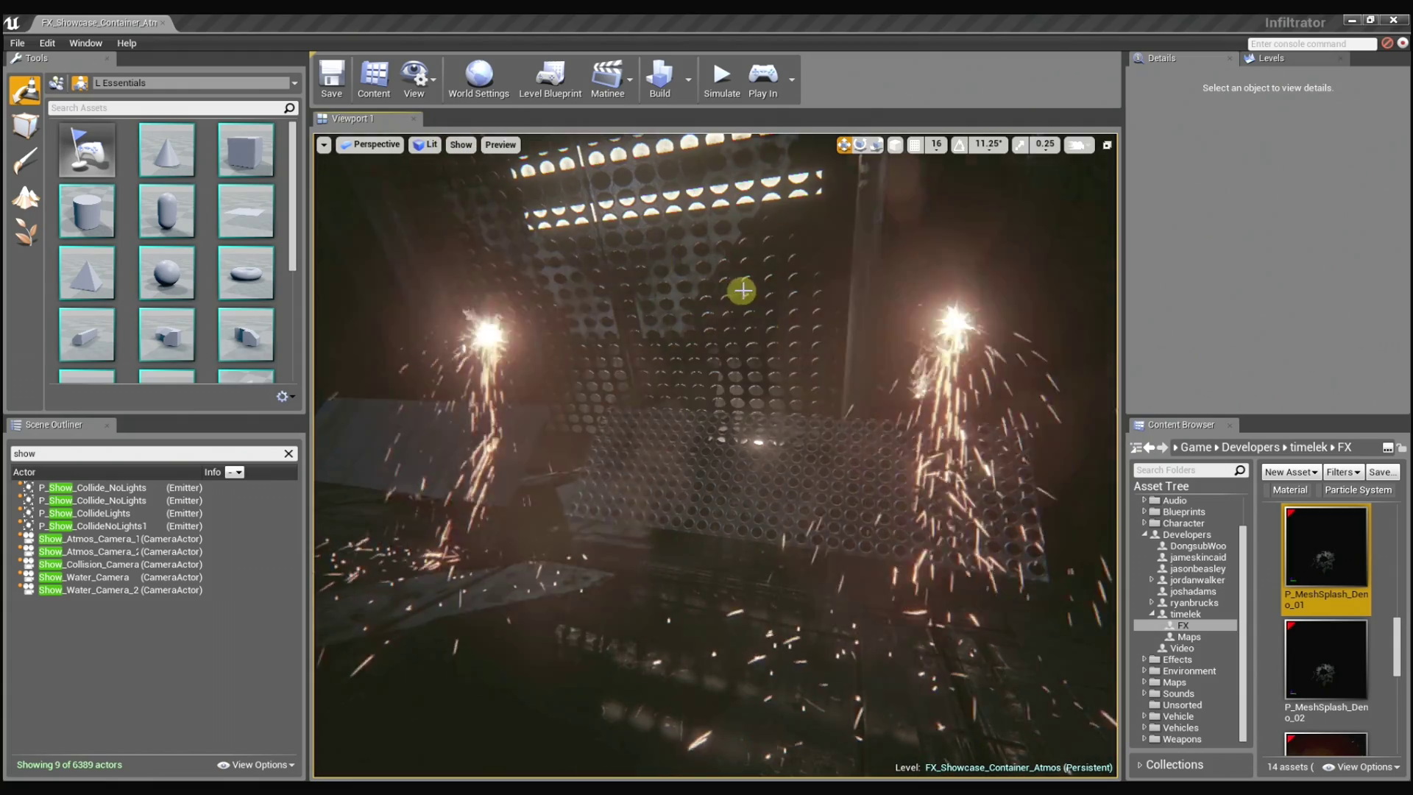
{"action": "mouse_move", "coordinate": [728, 290]}
{"action": "right_mouse_down"}
{"action": "mouse_move", "coordinate": [713, 290]}
{"action": "mouse_move", "coordinate": [773, 293]}
{"action": "mouse_move", "coordinate": [697, 294]}
{"action": "mouse_move", "coordinate": [716, 294]}
{"action": "right_mouse_up"}
{"action": "key", "text": "alt+6"}
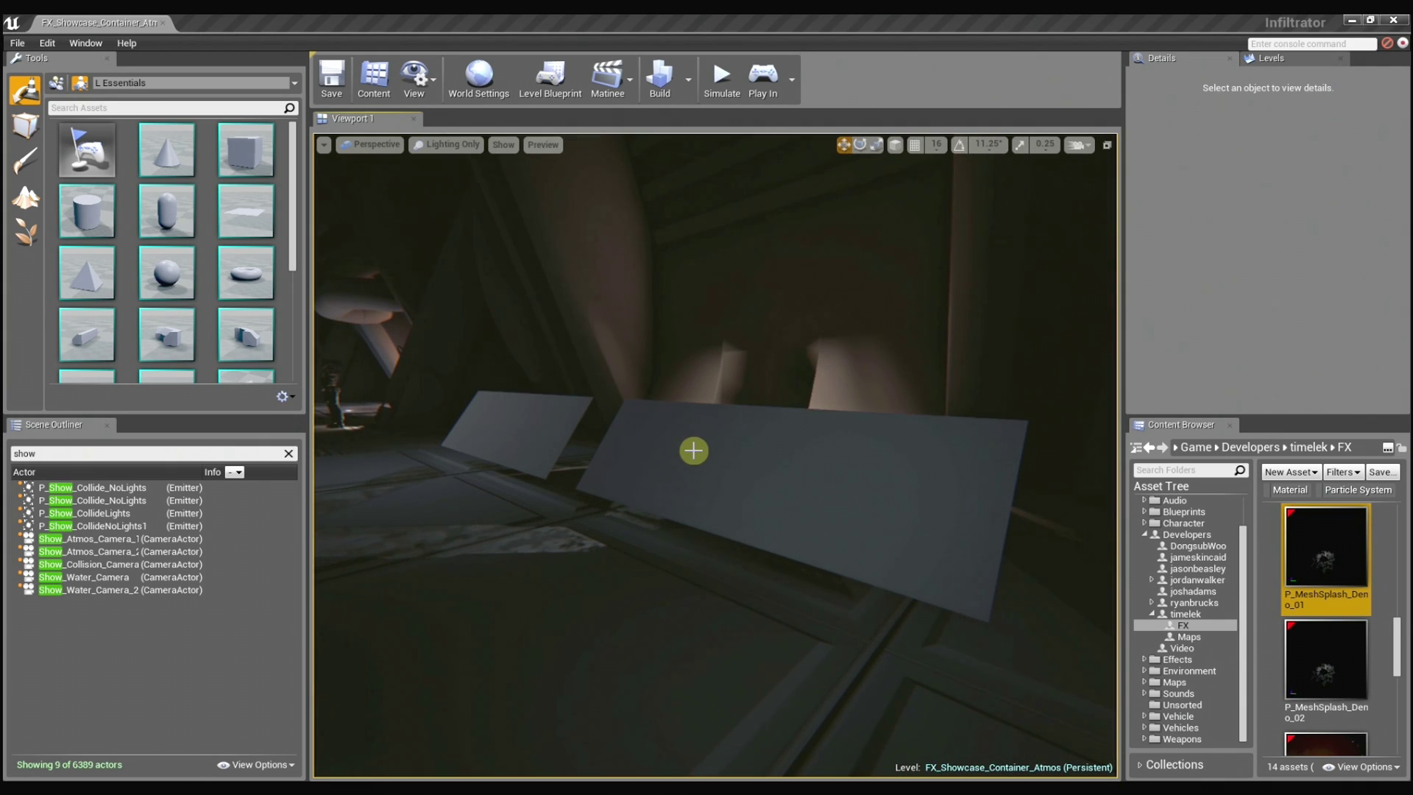
{"action": "key", "text": "alt+4"}
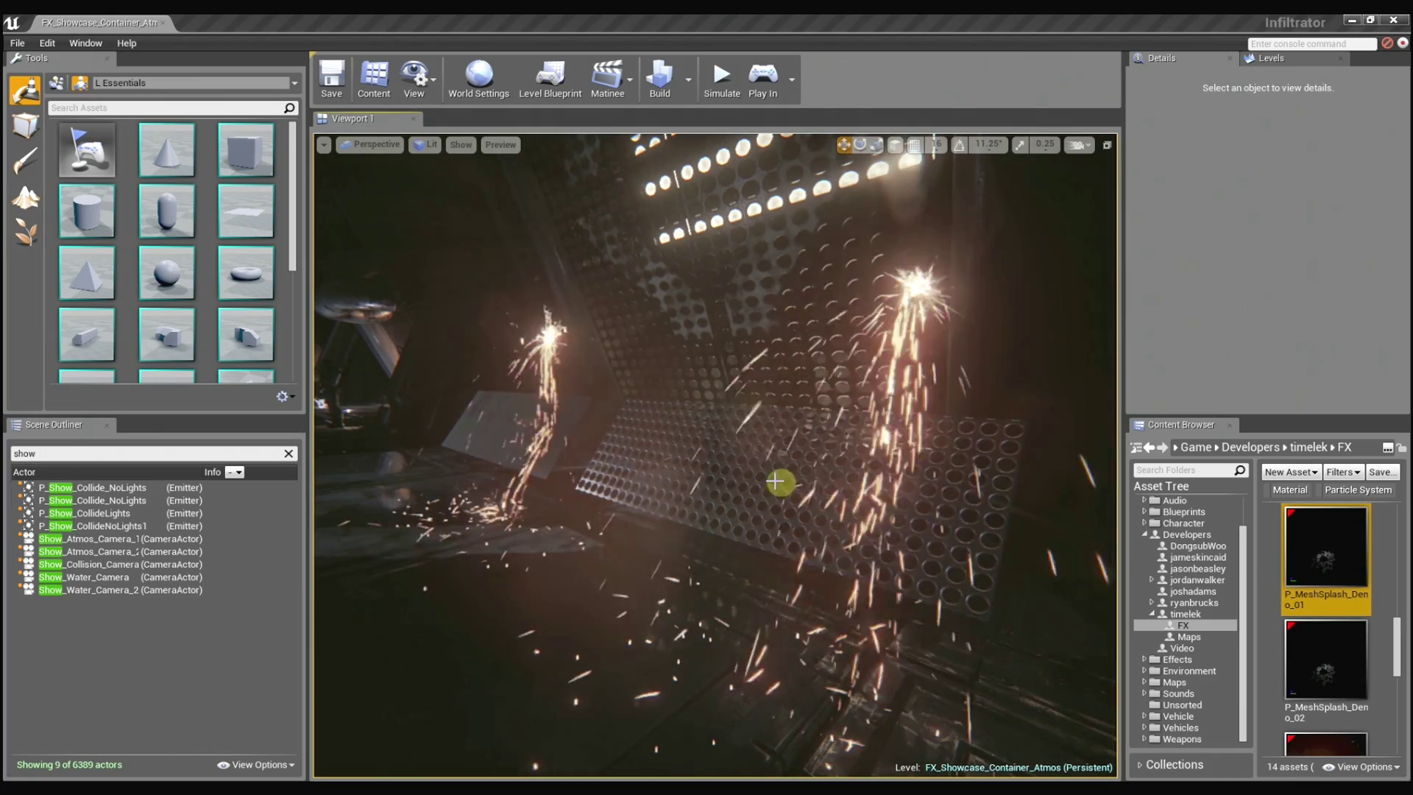
{"action": "mouse_move", "coordinate": [772, 480]}
{"action": "right_mouse_down"}
{"action": "mouse_move", "coordinate": [790, 484]}
{"action": "mouse_move", "coordinate": [757, 515]}
{"action": "mouse_move", "coordinate": [713, 461]}
{"action": "mouse_move", "coordinate": [797, 479]}
{"action": "mouse_move", "coordinate": [722, 461]}
{"action": "mouse_move", "coordinate": [766, 466]}
{"action": "mouse_move", "coordinate": [753, 462]}
{"action": "right_mouse_up"}
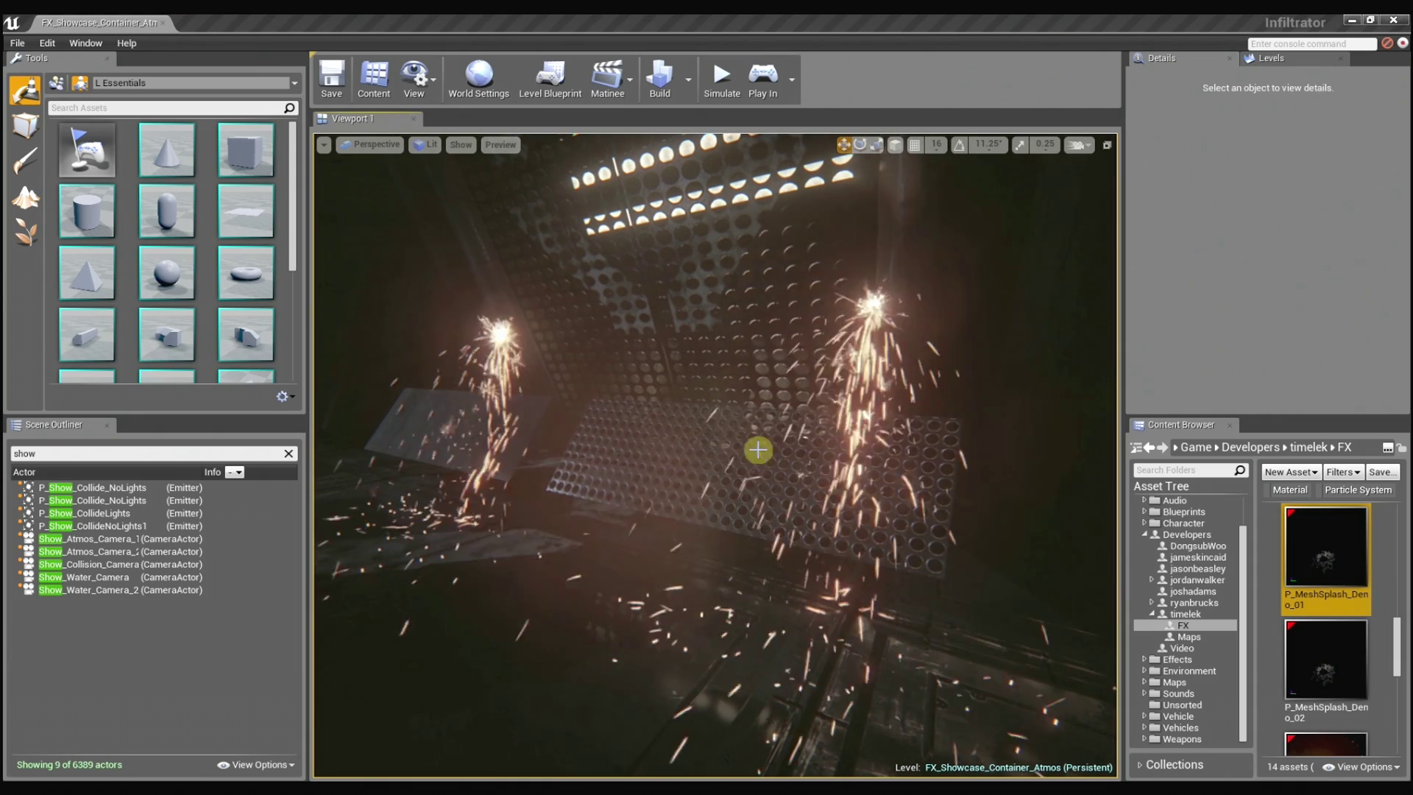
Bring the Cascade particle editor on screen and solo the Fall emitter.
{"action": "left_click_drag", "start_coordinate": [1412, 524], "coordinate": [871, 558]}
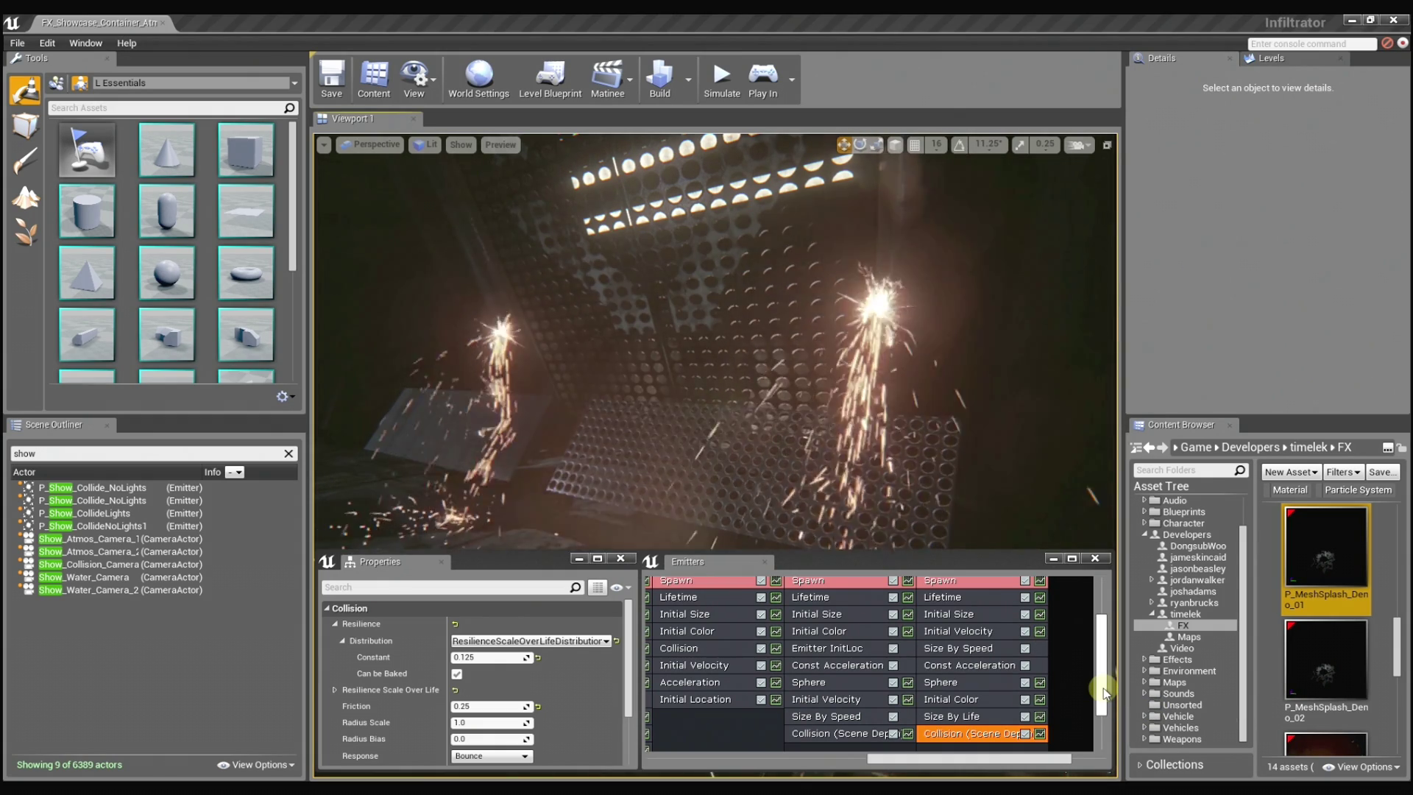
{"action": "left_click_drag", "start_coordinate": [1103, 691], "coordinate": [1105, 652]}
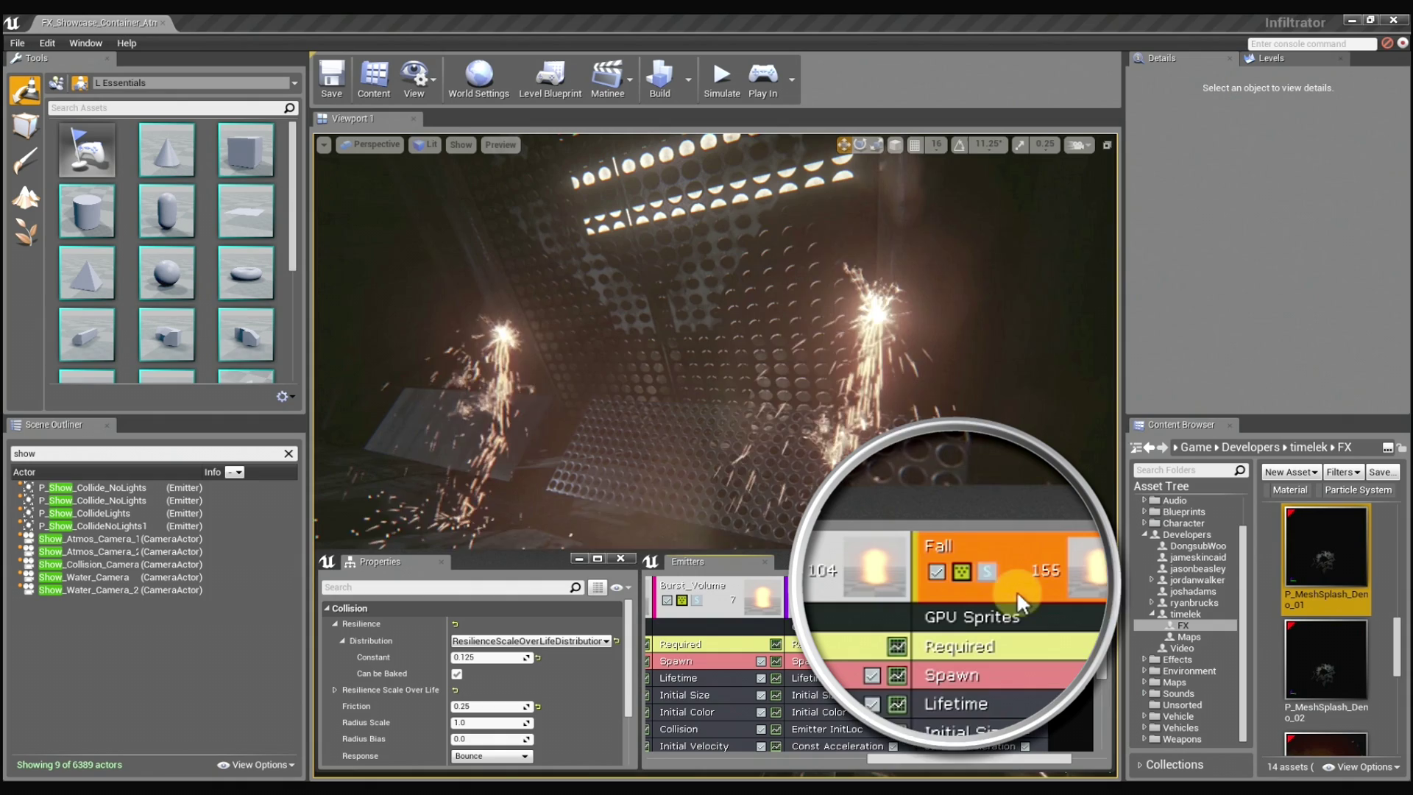
{"action": "left_click", "coordinate": [961, 599]}
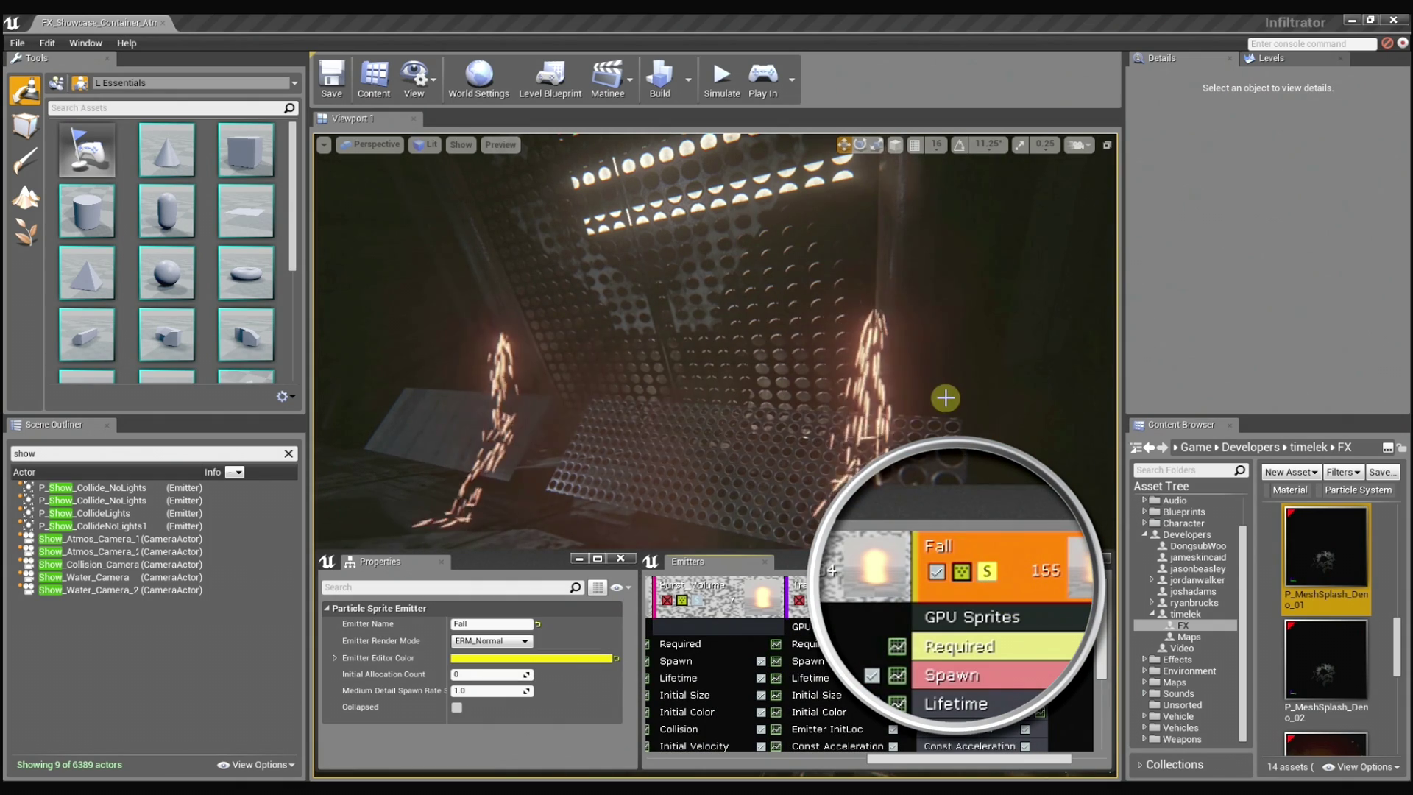
{"action": "mouse_move", "coordinate": [946, 394]}
{"action": "right_mouse_down"}
{"action": "mouse_move", "coordinate": [908, 420]}
{"action": "mouse_move", "coordinate": [977, 412]}
{"action": "mouse_move", "coordinate": [949, 400]}
{"action": "right_mouse_up"}
Set the Fall emitter's Spawn Rate Constant to 1000, after briefly trying 2000.
{"action": "left_click", "coordinate": [987, 668]}
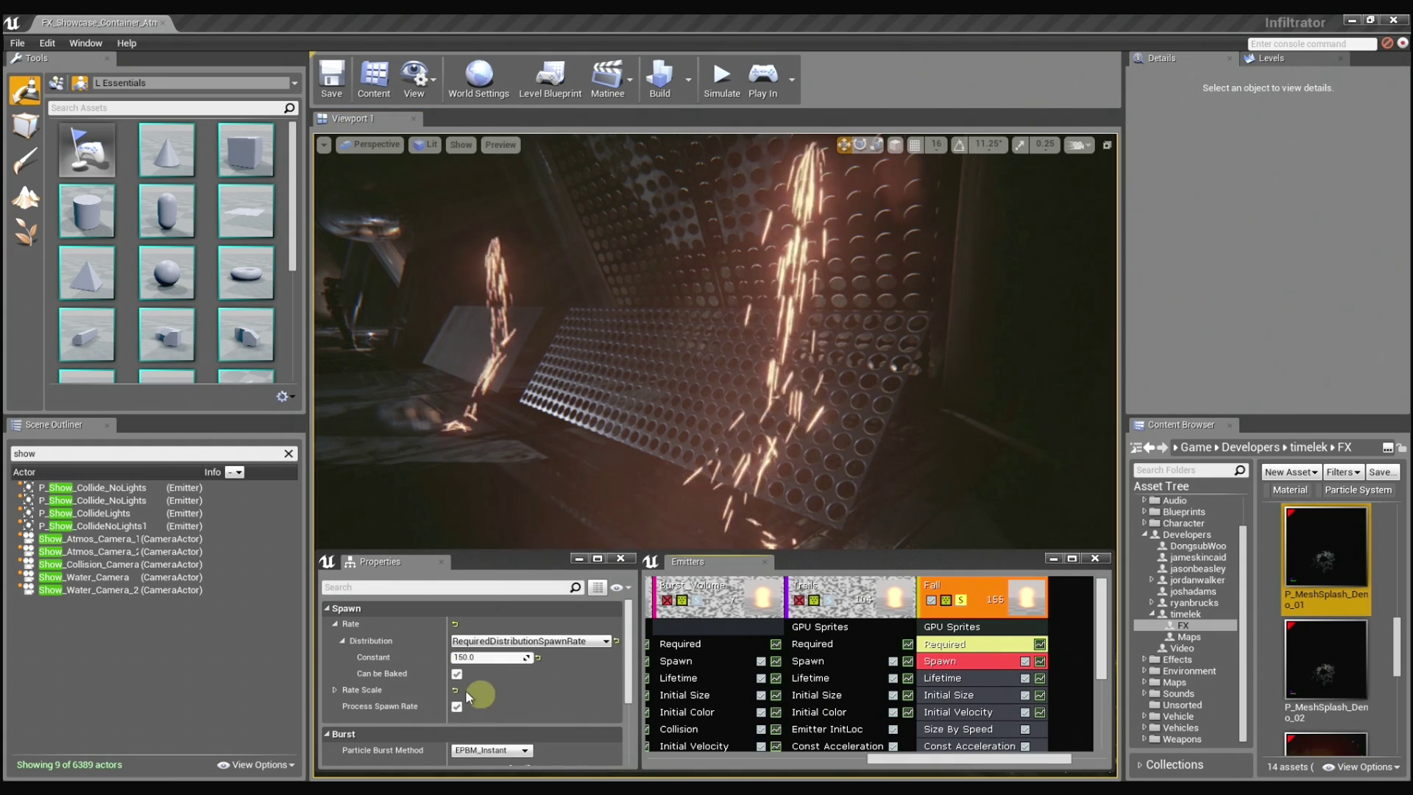
{"action": "left_click", "coordinate": [491, 657]}
{"action": "type", "text": "2000"}
{"action": "key", "text": "Return"}
{"action": "right_click_drag", "start_coordinate": [729, 351], "coordinate": [726, 345]}
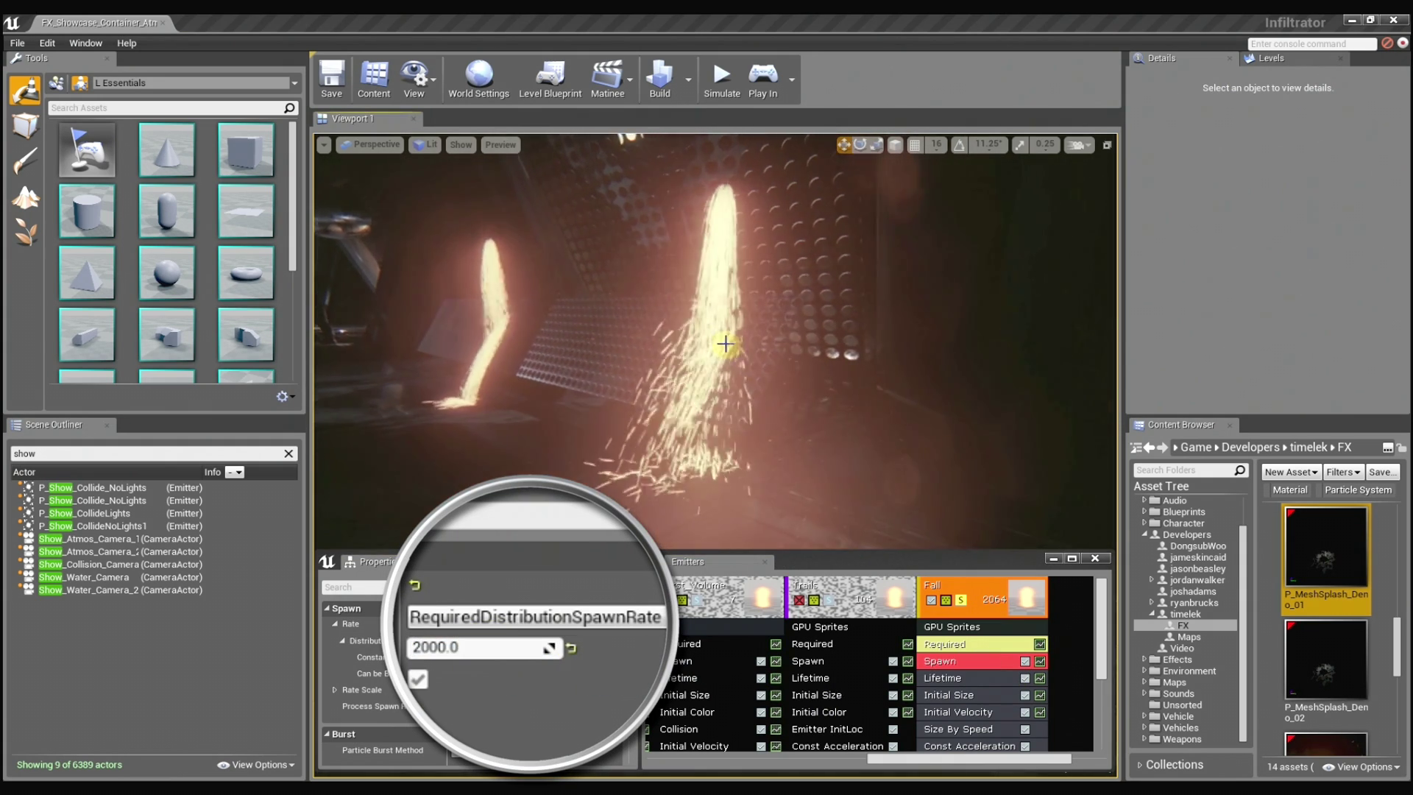
{"action": "left_click", "coordinate": [471, 654]}
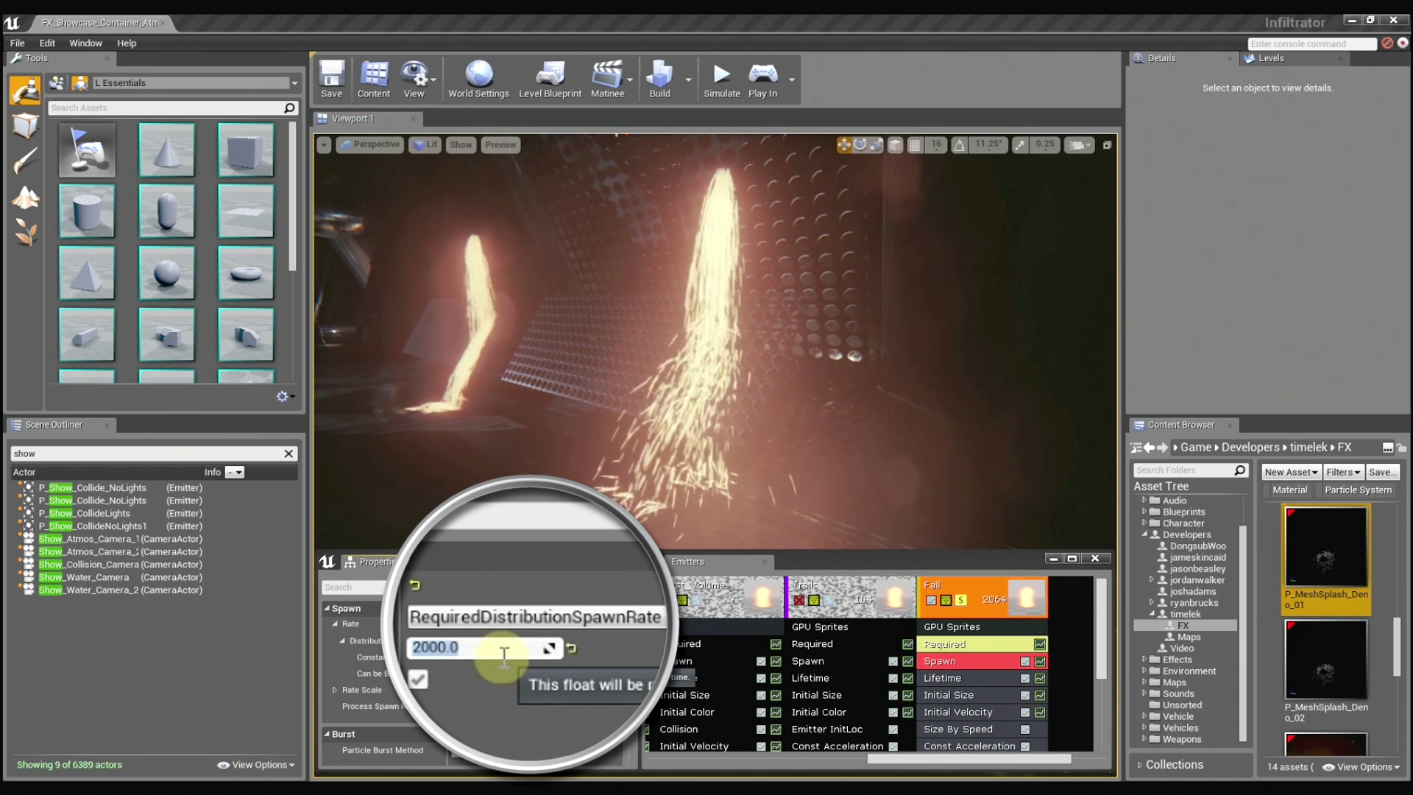
{"action": "key", "text": "Return"}
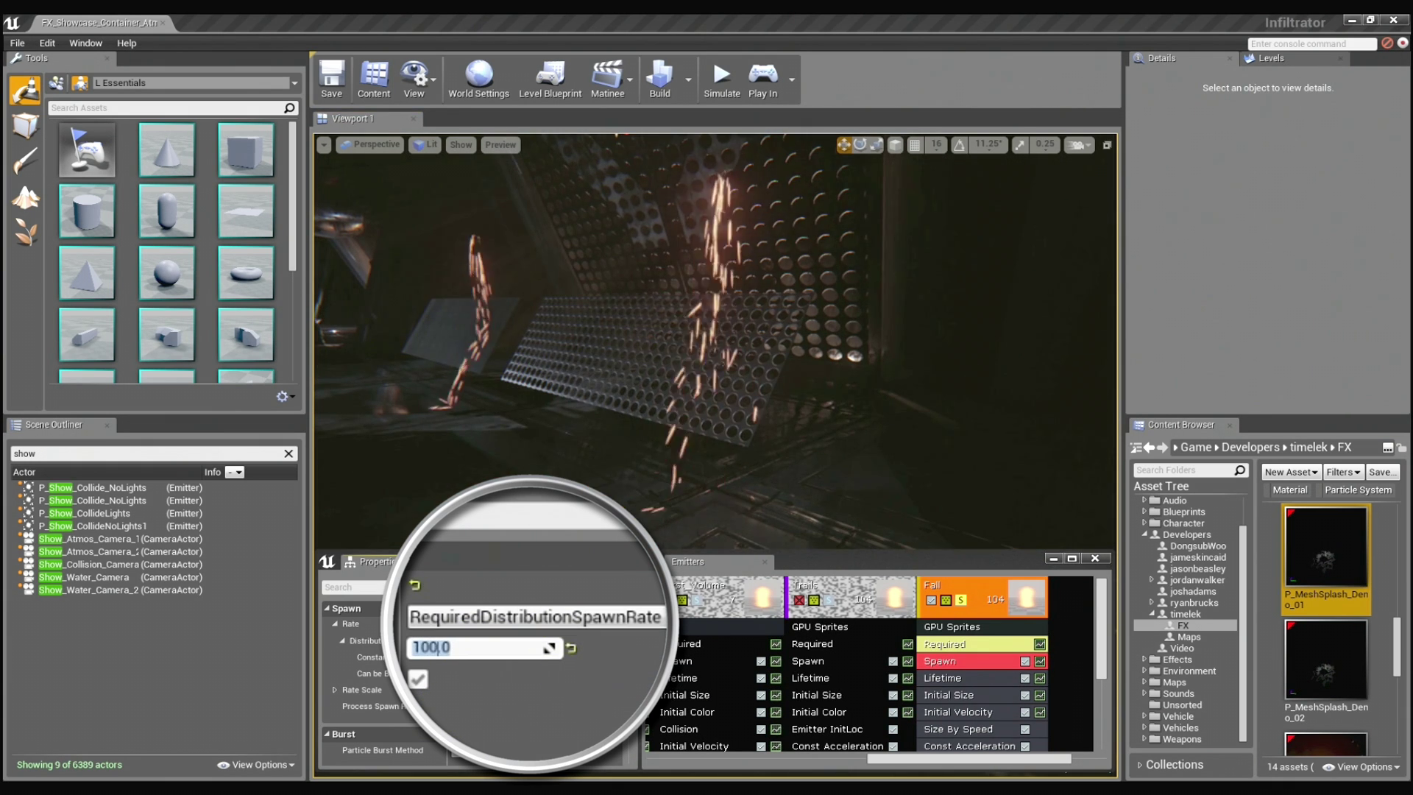
{"action": "type", "text": "1000"}
{"action": "key", "text": "Return"}
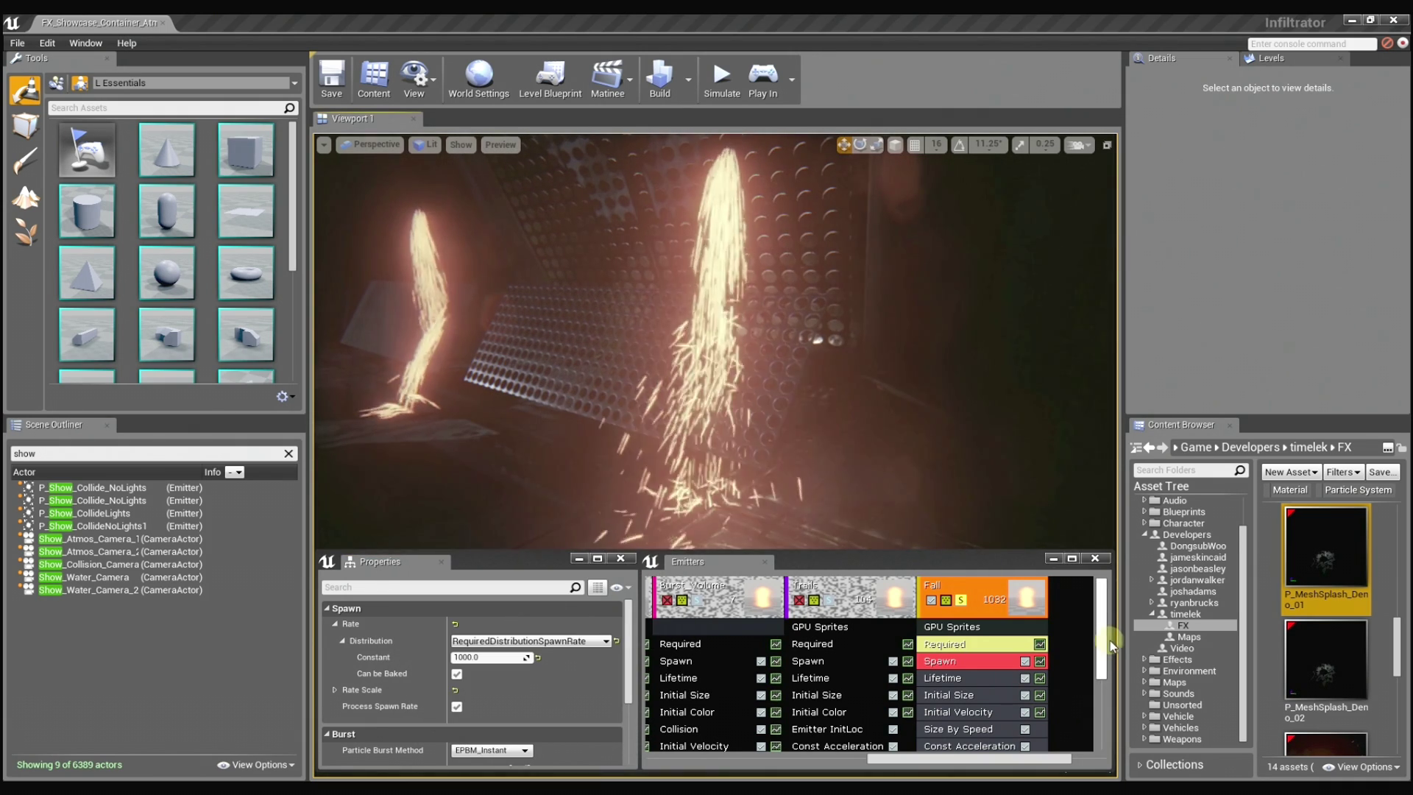
In the depth Collision module, try Resilience 1.0, then restore it to 0.125.
{"action": "left_click_drag", "start_coordinate": [1096, 614], "coordinate": [1093, 681]}
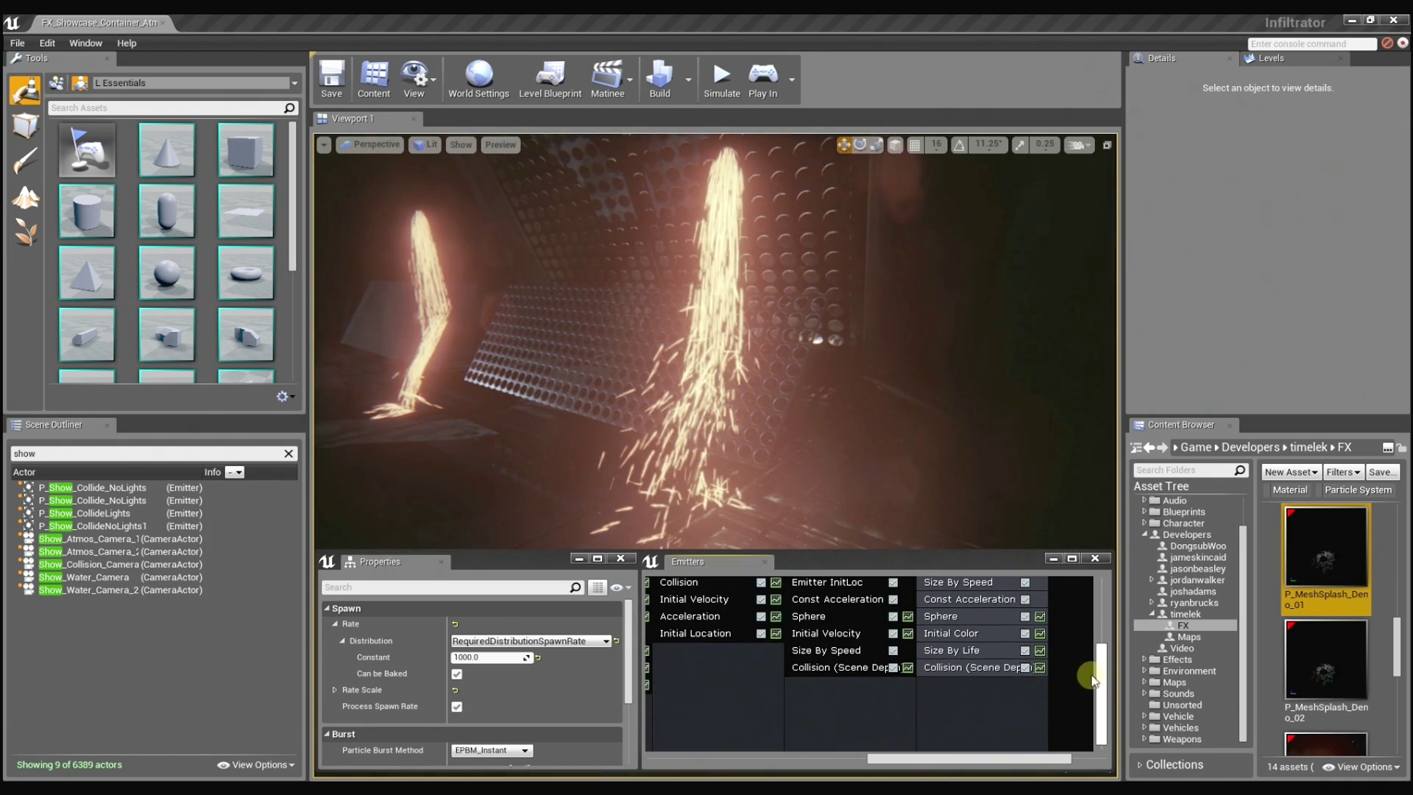
{"action": "left_click", "coordinate": [961, 673]}
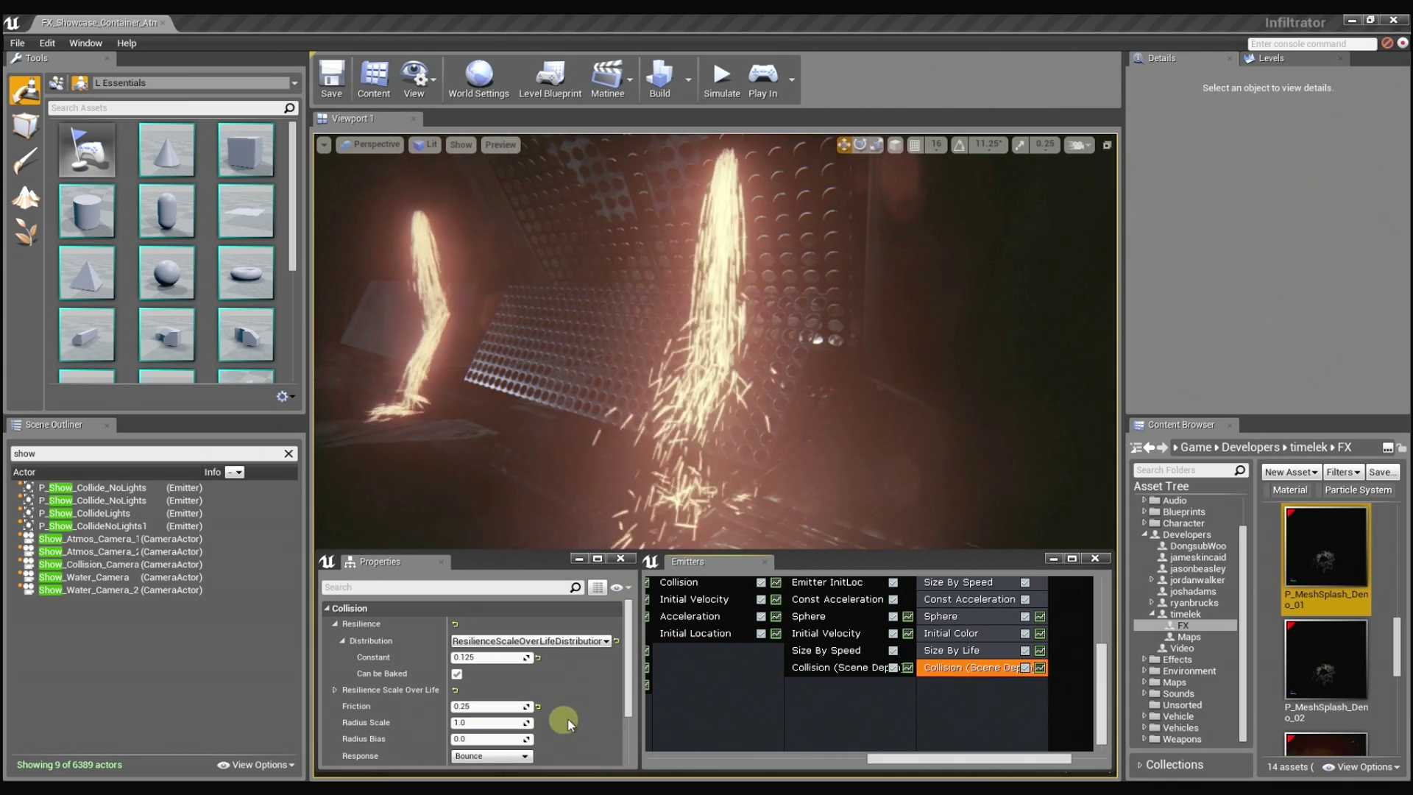
{"action": "mouse_move", "coordinate": [368, 624]}
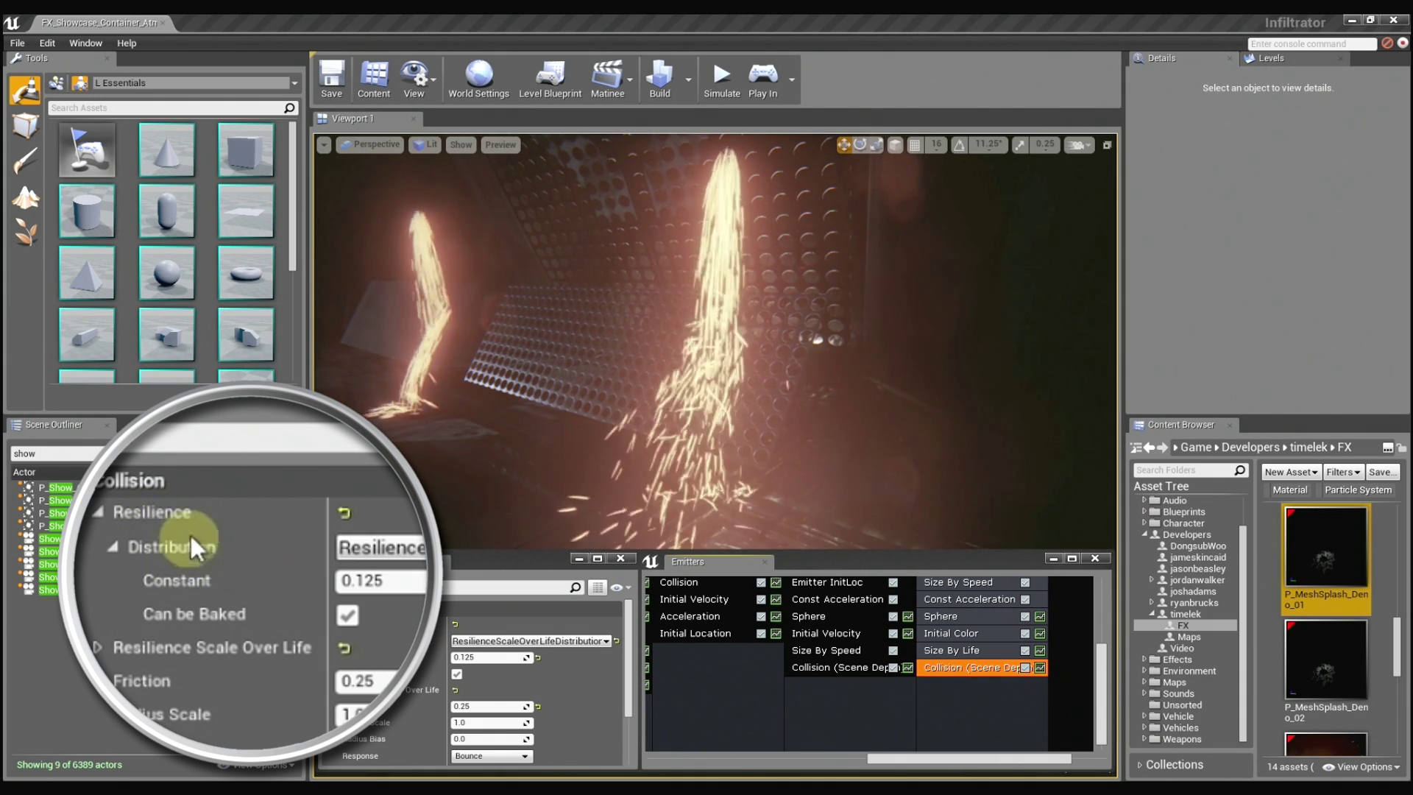
{"action": "left_click", "coordinate": [478, 656]}
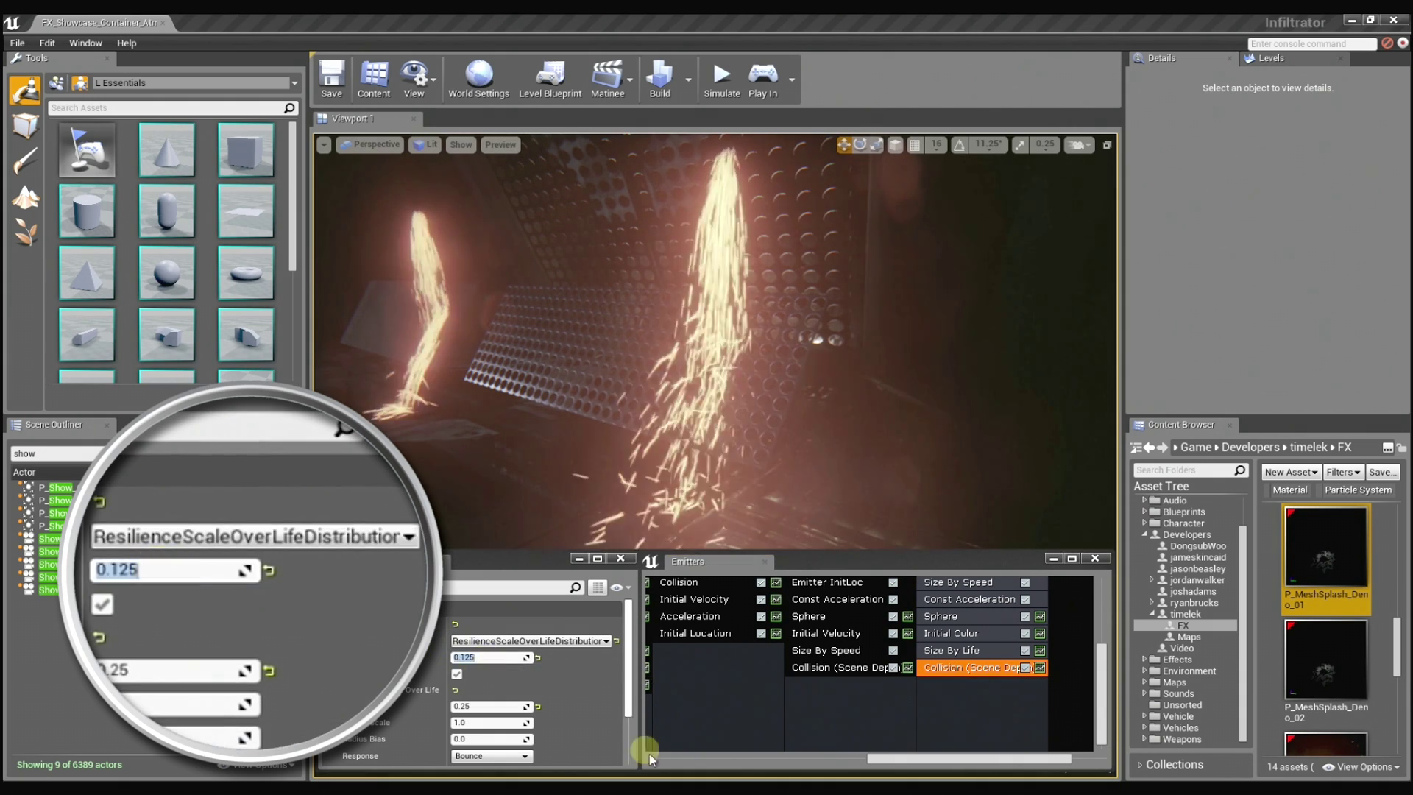
{"action": "type", "text": "1.0"}
{"action": "key", "text": "Return"}
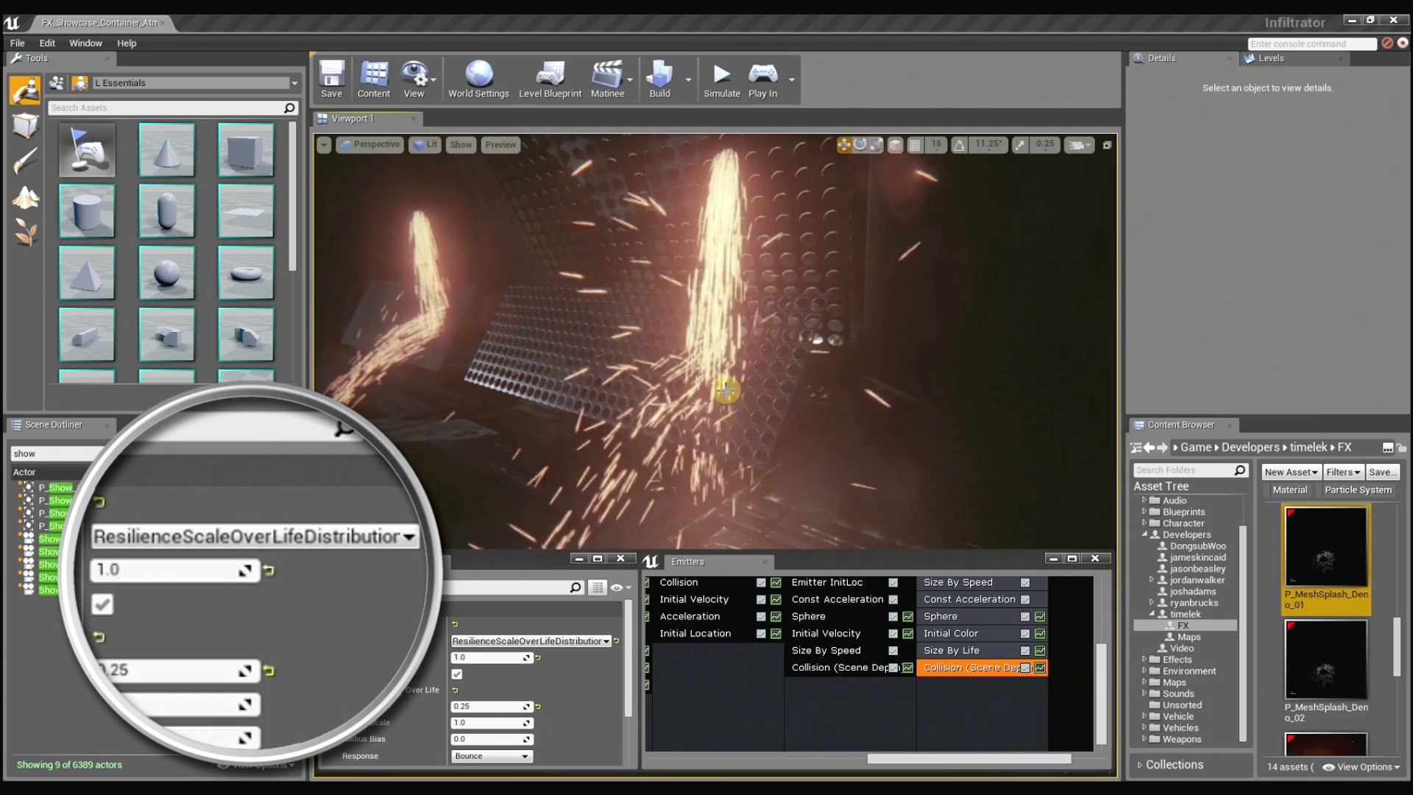
{"action": "left_click_drag", "start_coordinate": [721, 392], "coordinate": [712, 386]}
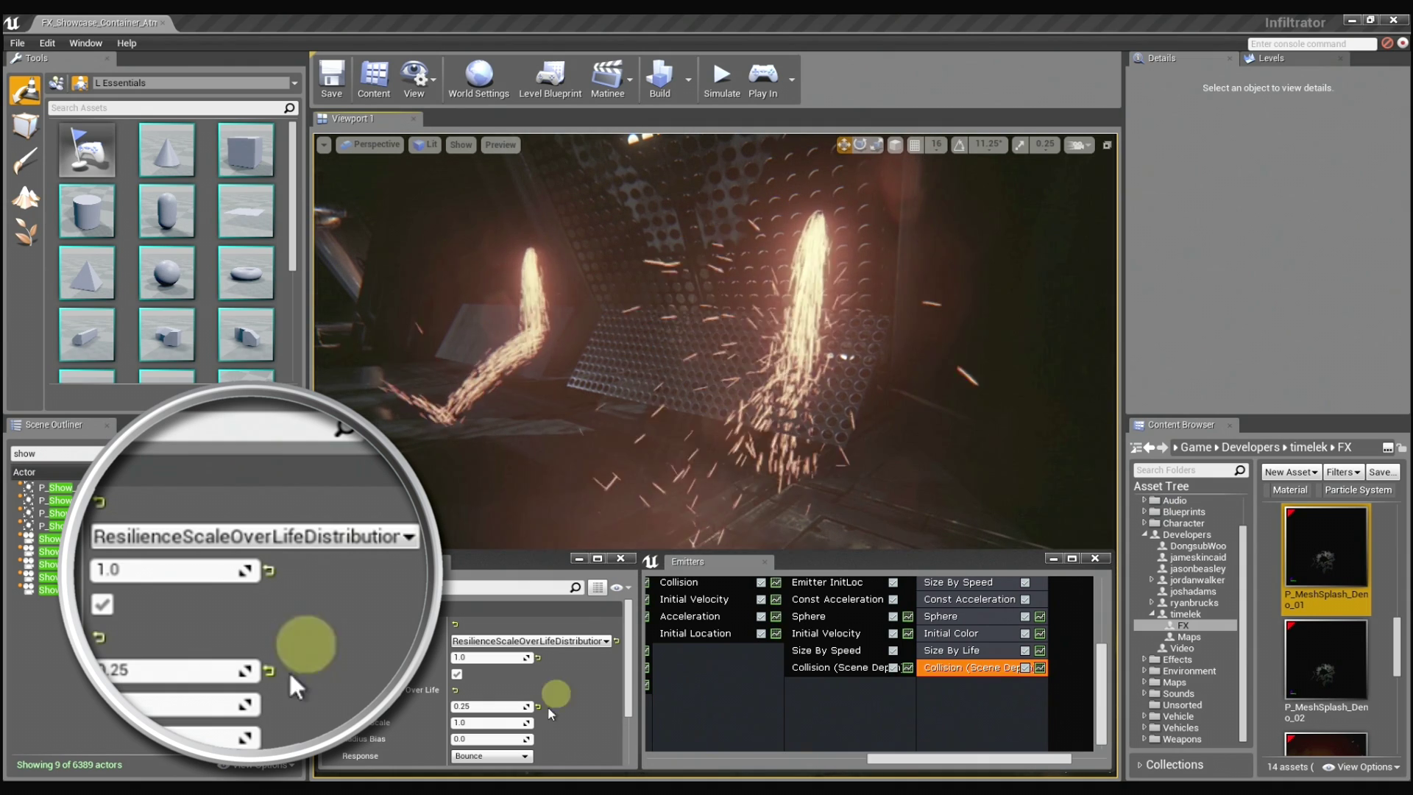
{"action": "left_click", "coordinate": [478, 657]}
{"action": "type", "text": "0.125"}
{"action": "key", "text": "Return"}
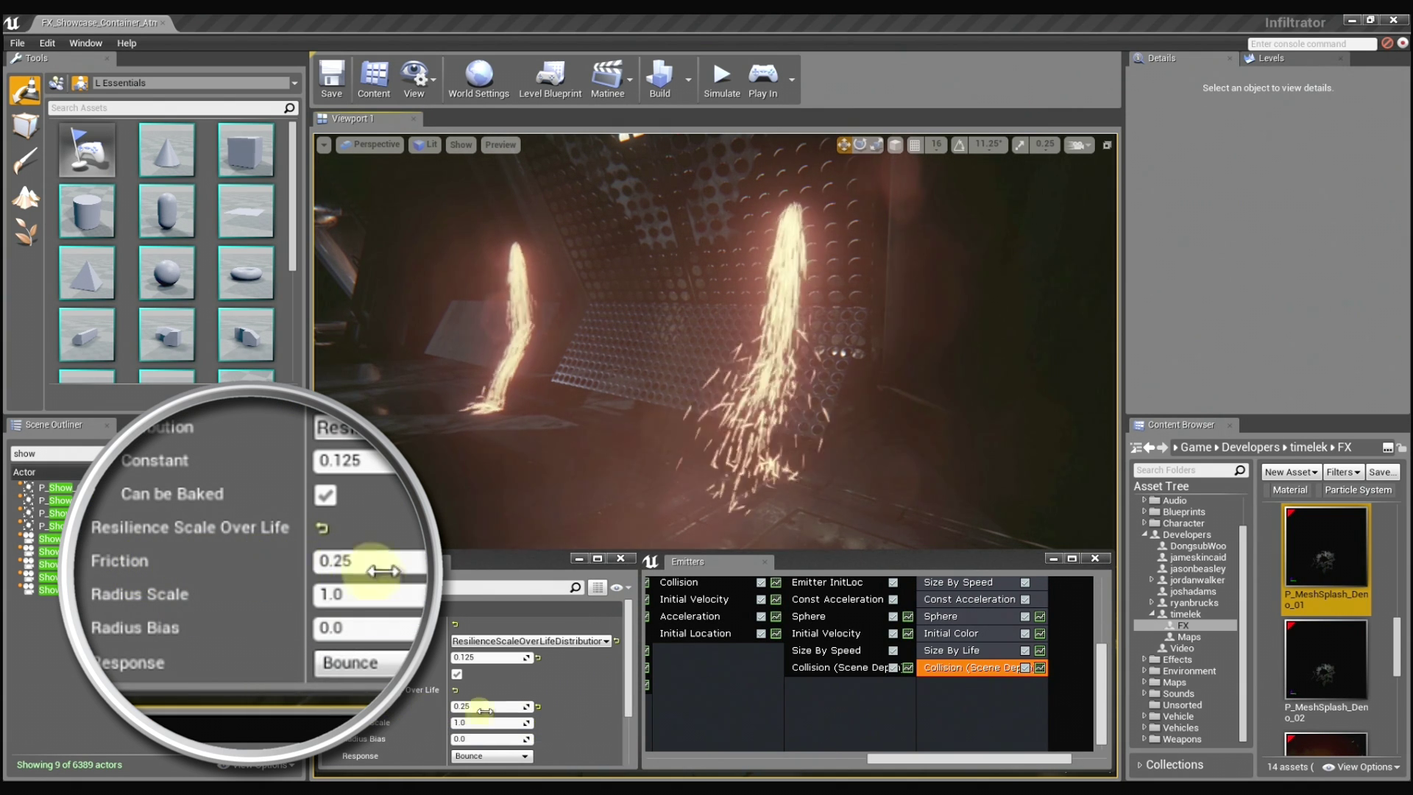
Set collision Friction to 0.25 after testing values of 1.0 and 0.0.
{"action": "left_click", "coordinate": [491, 706]}
{"action": "type", "text": "1.0"}
{"action": "key", "text": "Return"}
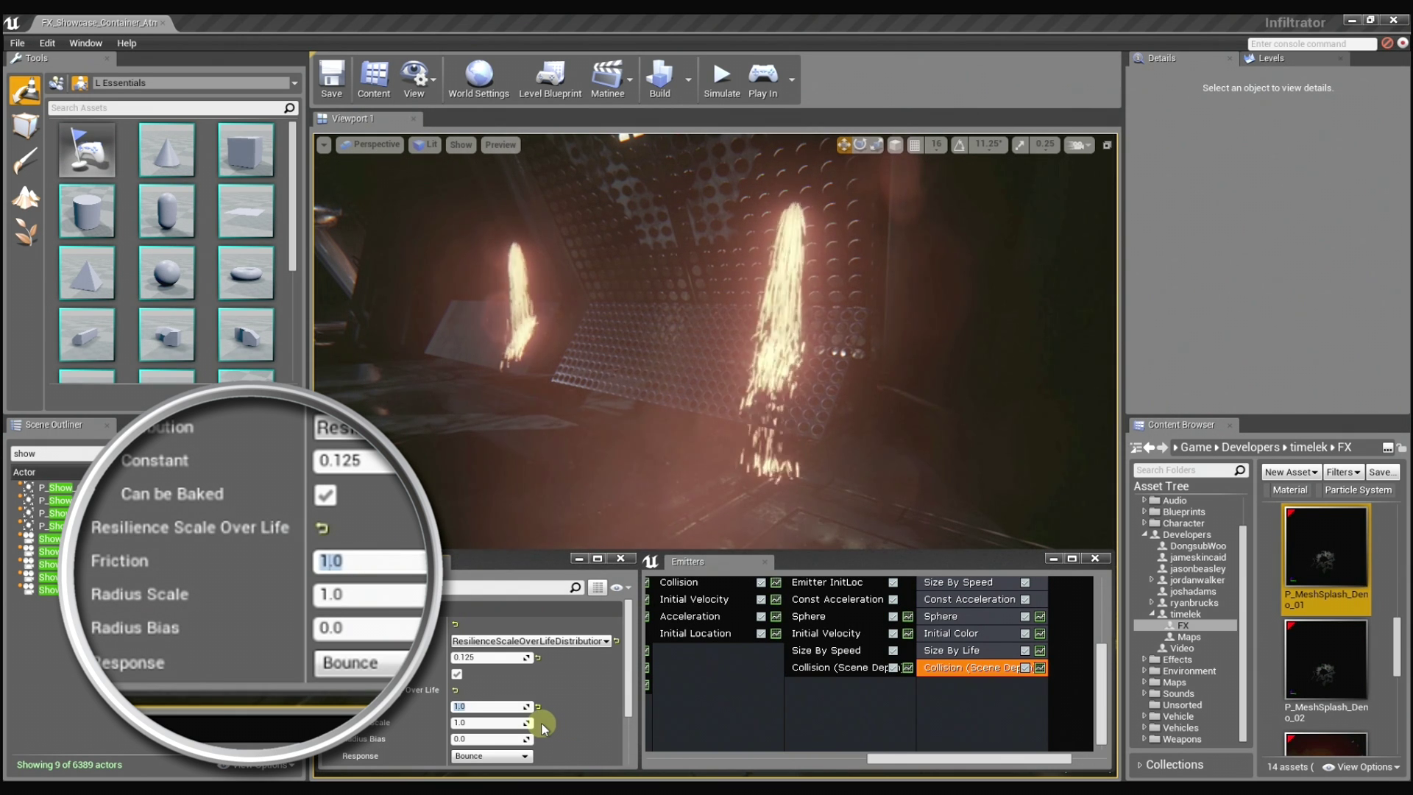
{"action": "key", "text": "BackSpace"}
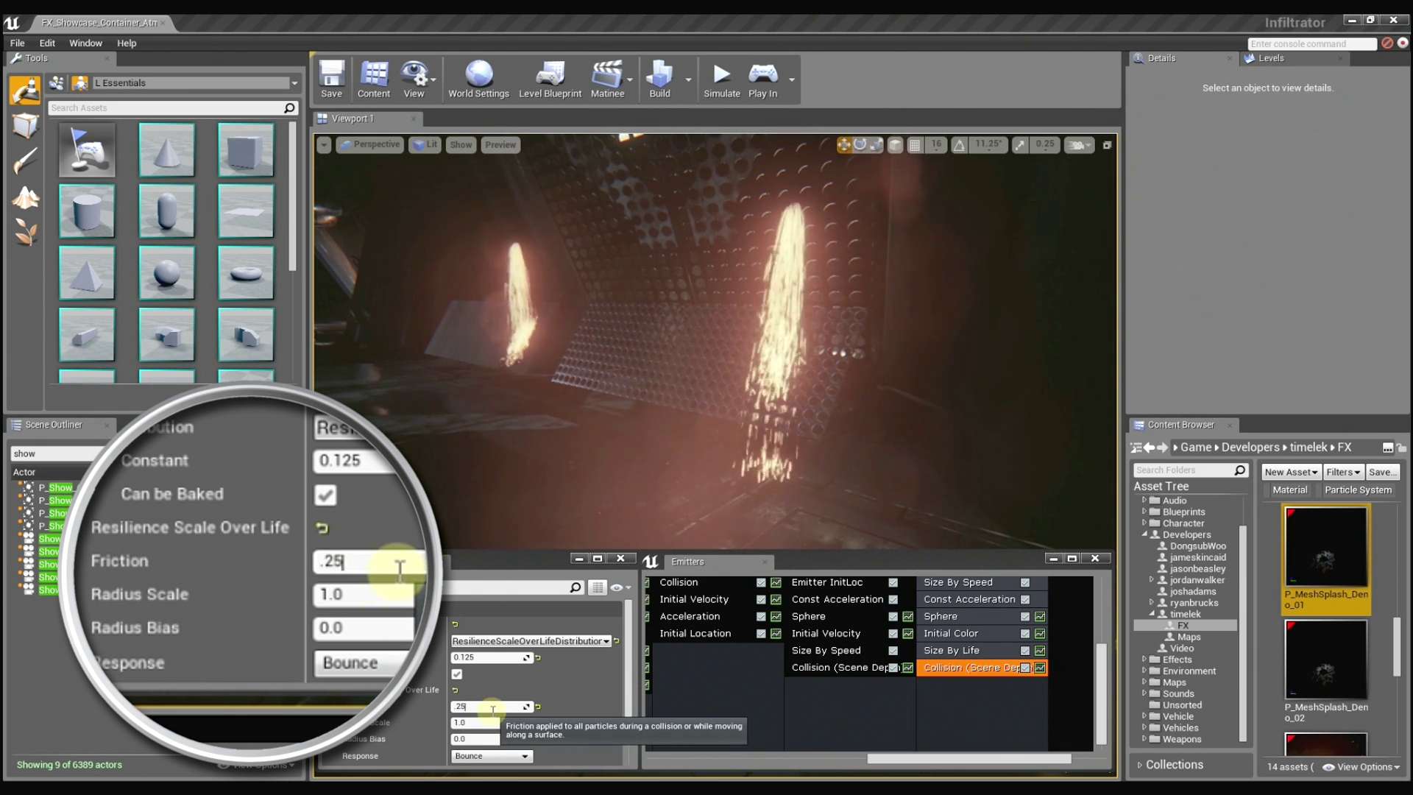
{"action": "key", "text": "Return"}
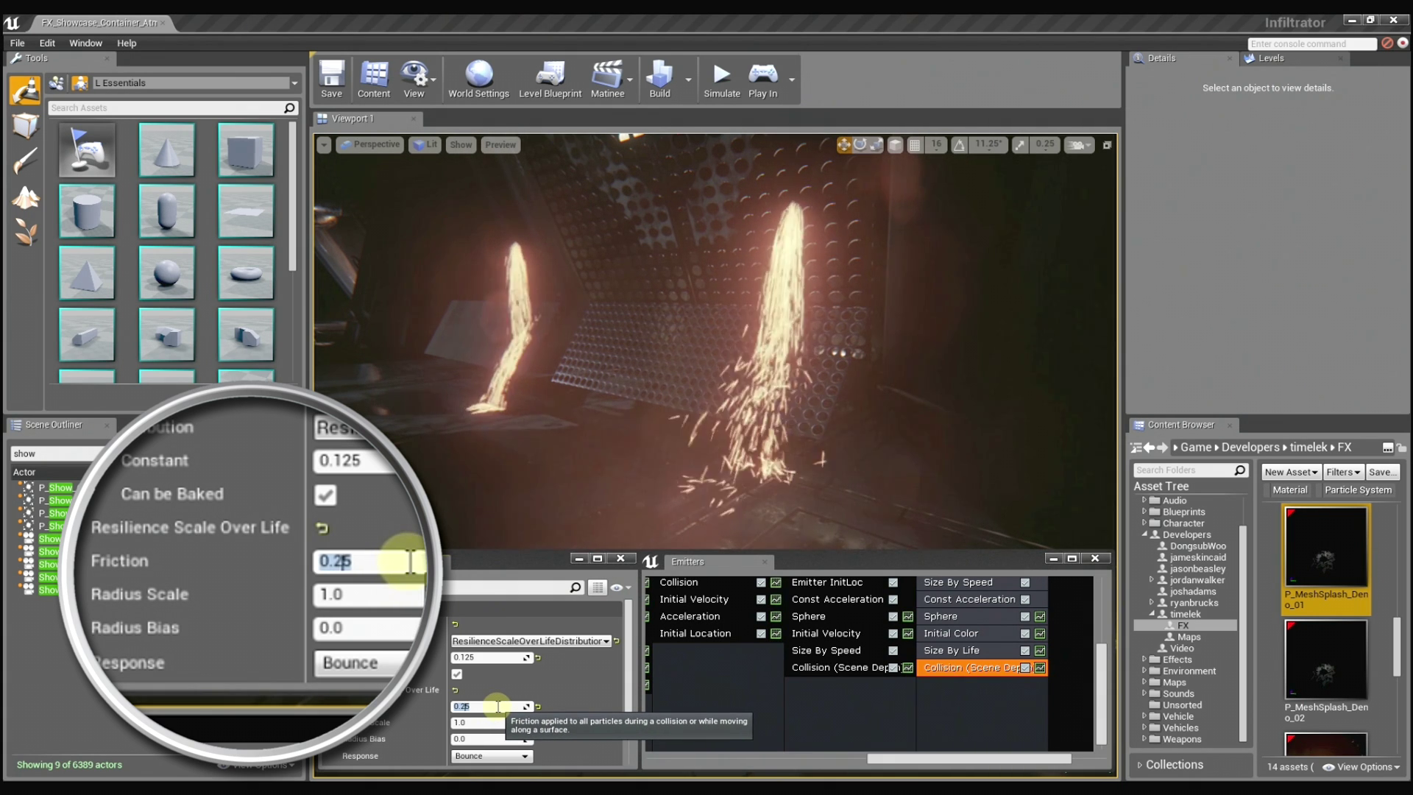
{"action": "type", "text": "0.0"}
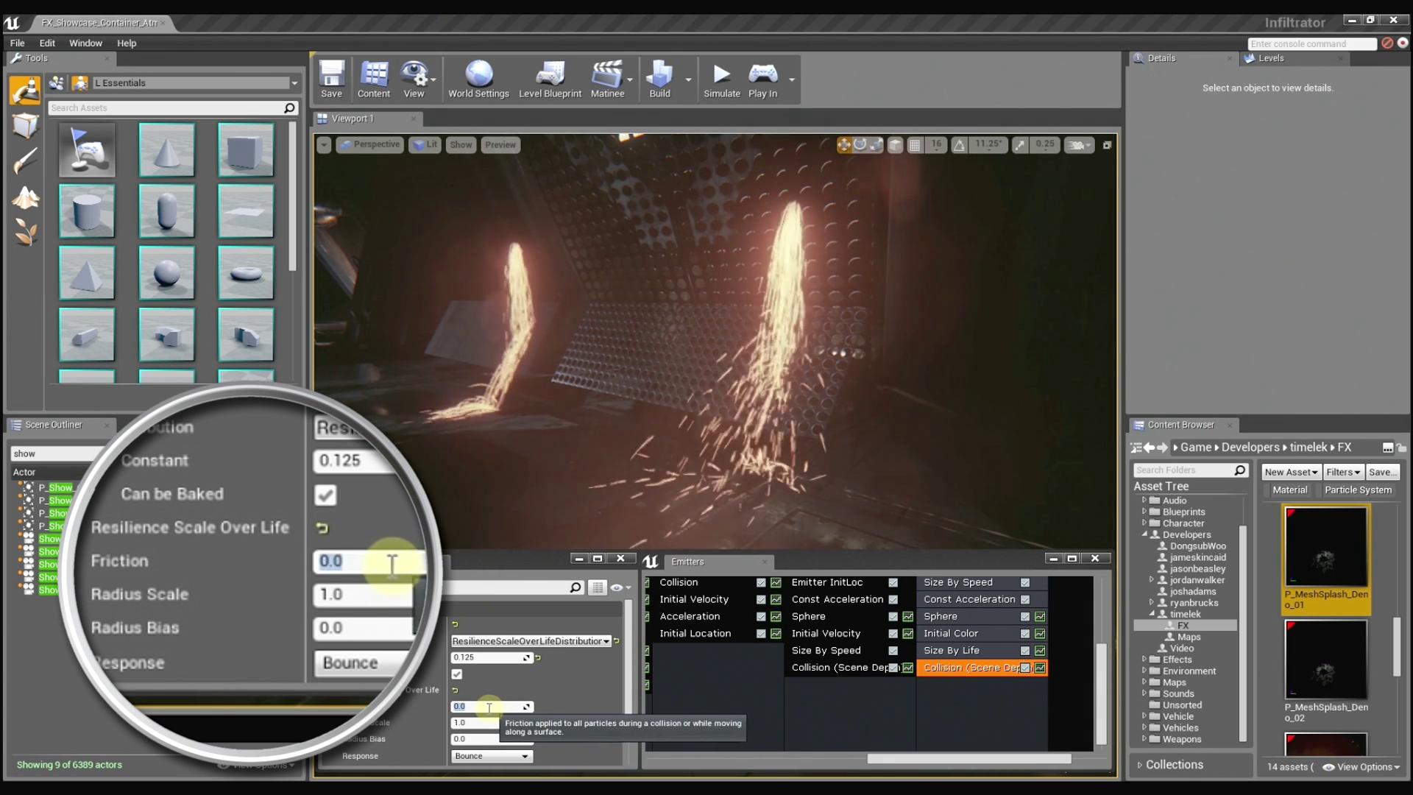
{"action": "key", "text": "Return"}
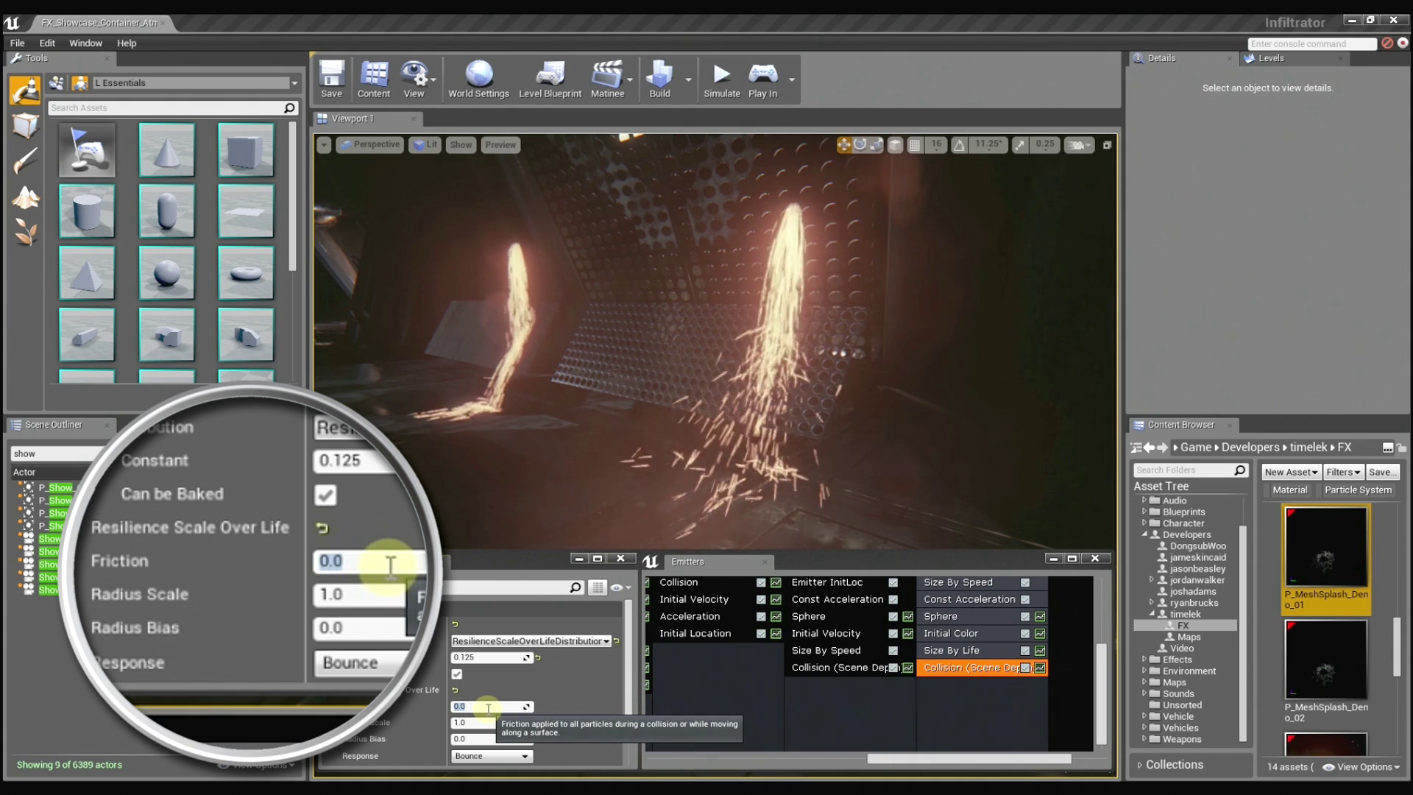
{"action": "type", "text": ".25"}
{"action": "key", "text": "Return"}
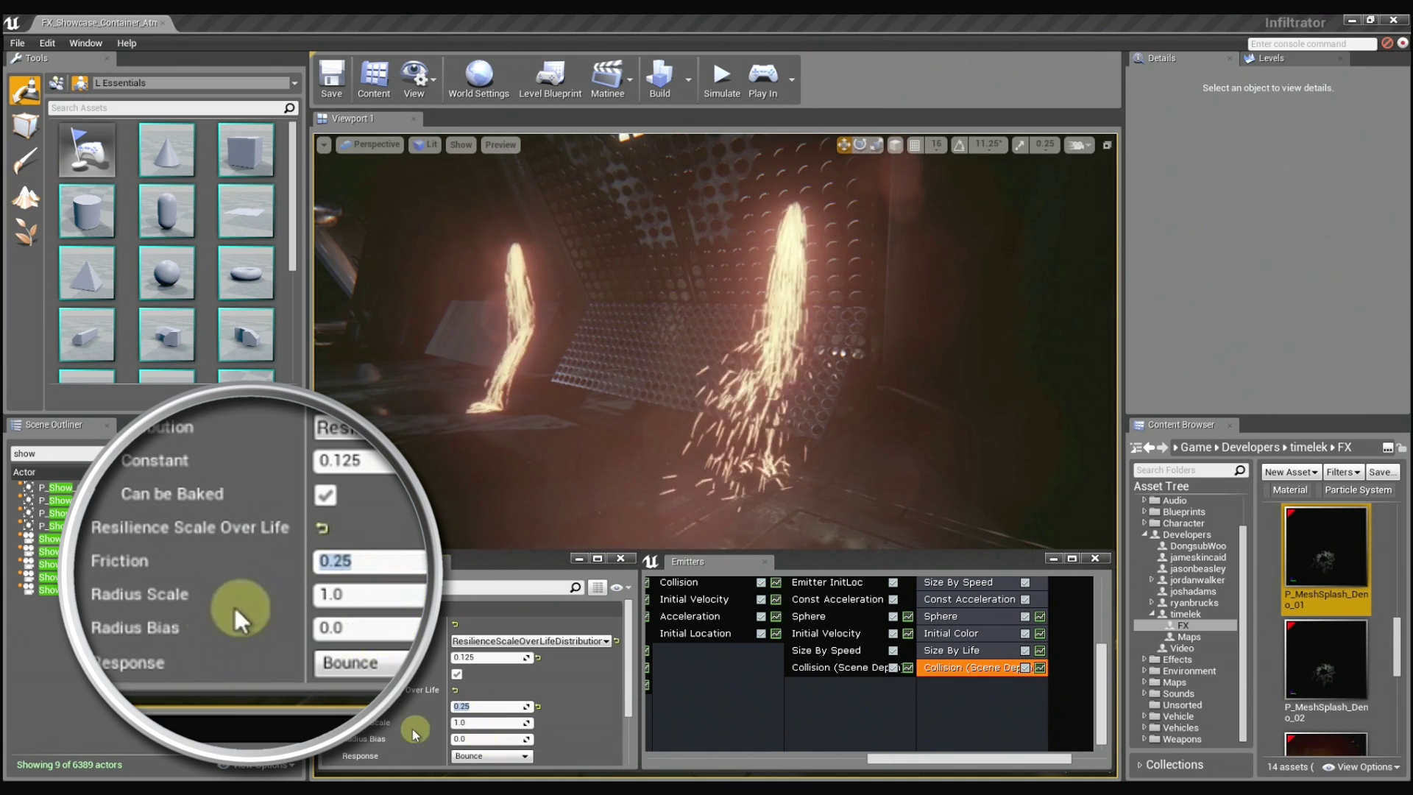
{"action": "left_click", "coordinate": [486, 737]}
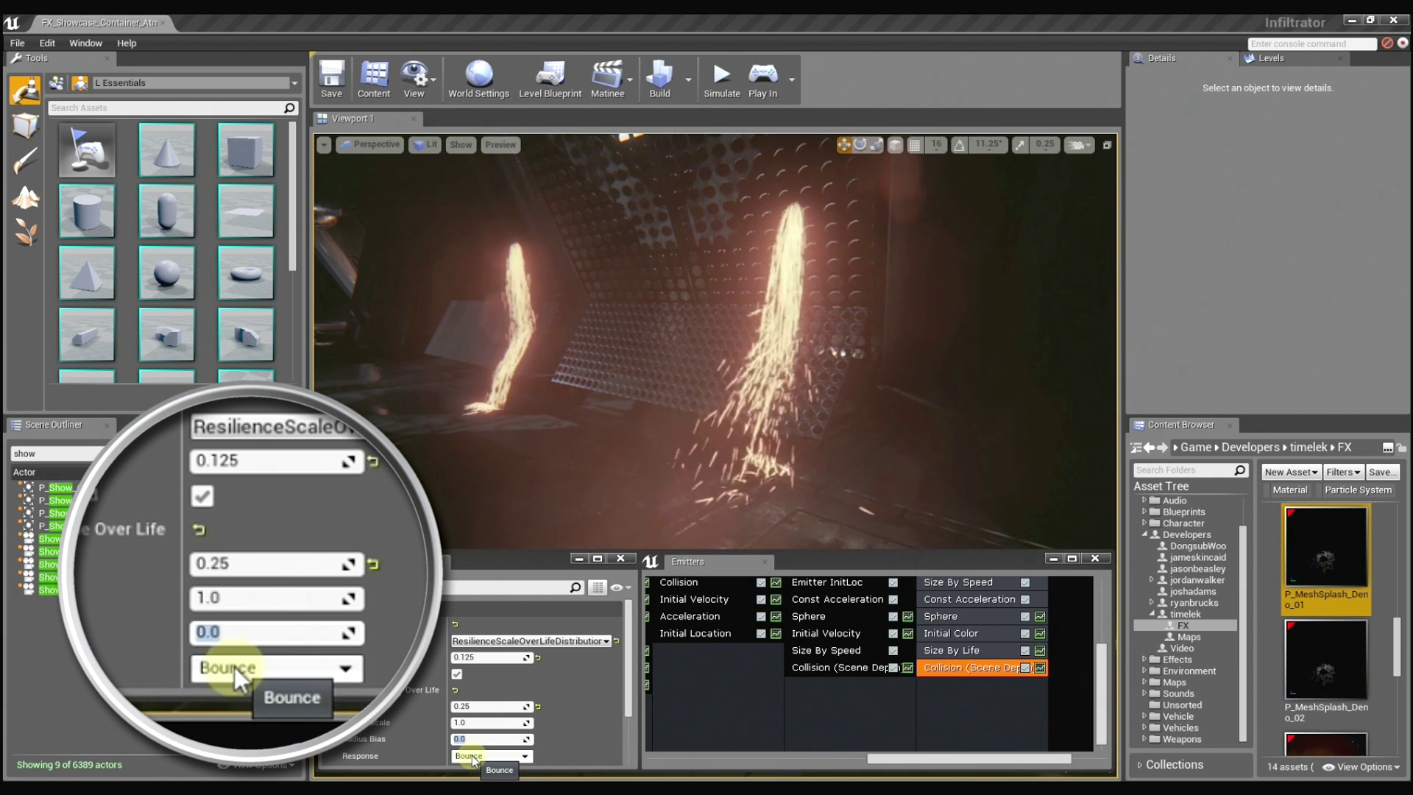
Try Radius Bias values of 1 and 100, then reset Radius Bias to 0.
{"action": "type", "text": "1"}
{"action": "key", "text": "Return"}
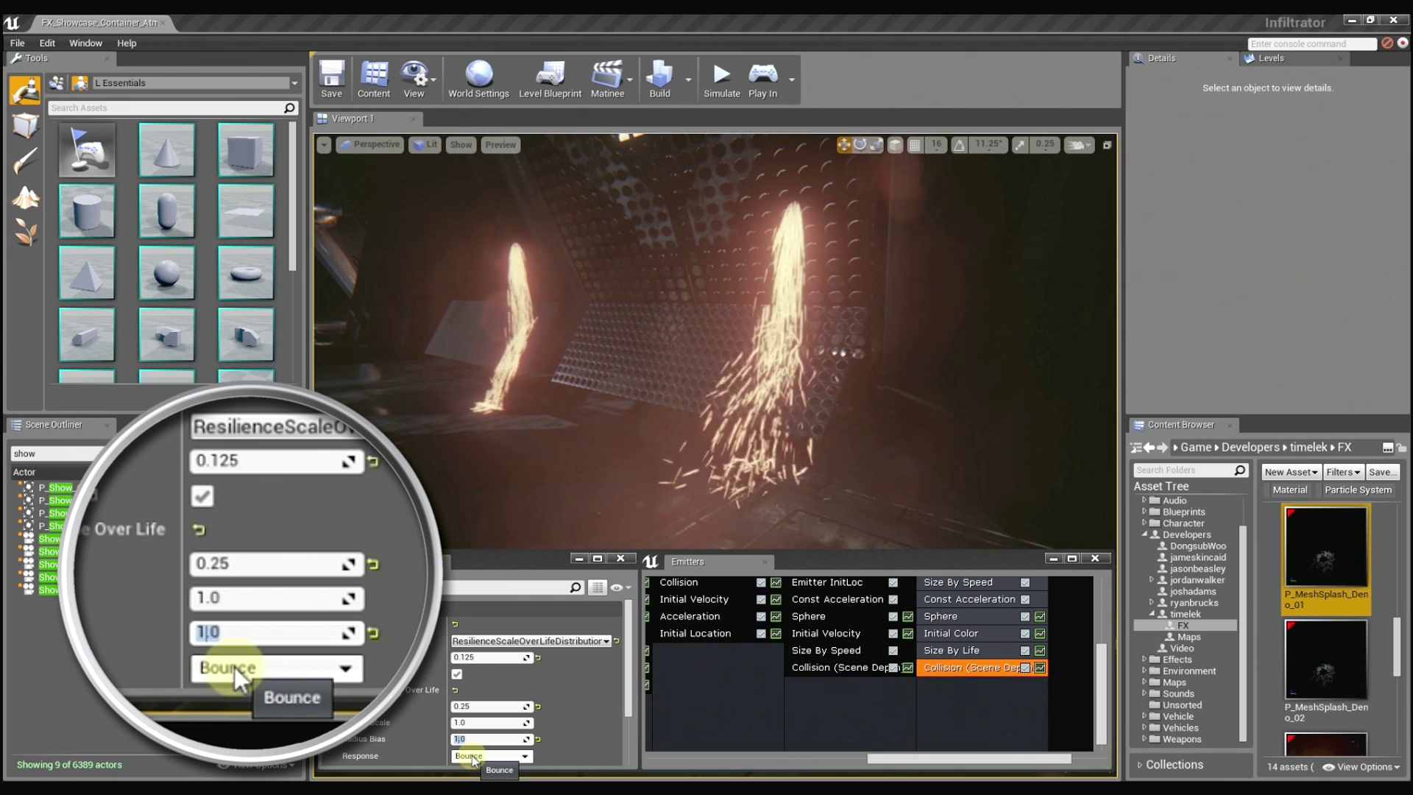
{"action": "type", "text": "100"}
{"action": "key", "text": "Return"}
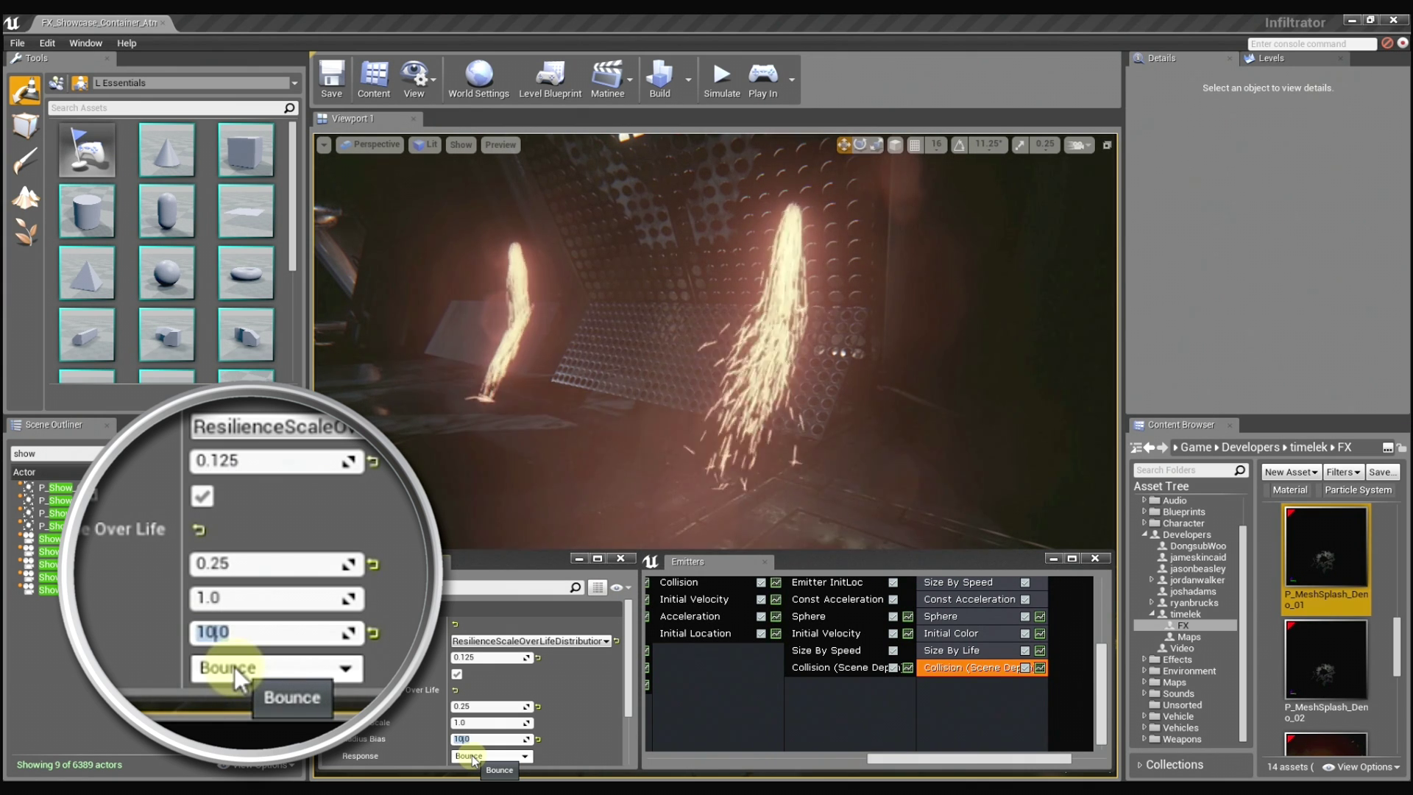
{"action": "type", "text": "0"}
{"action": "key", "text": "Return"}
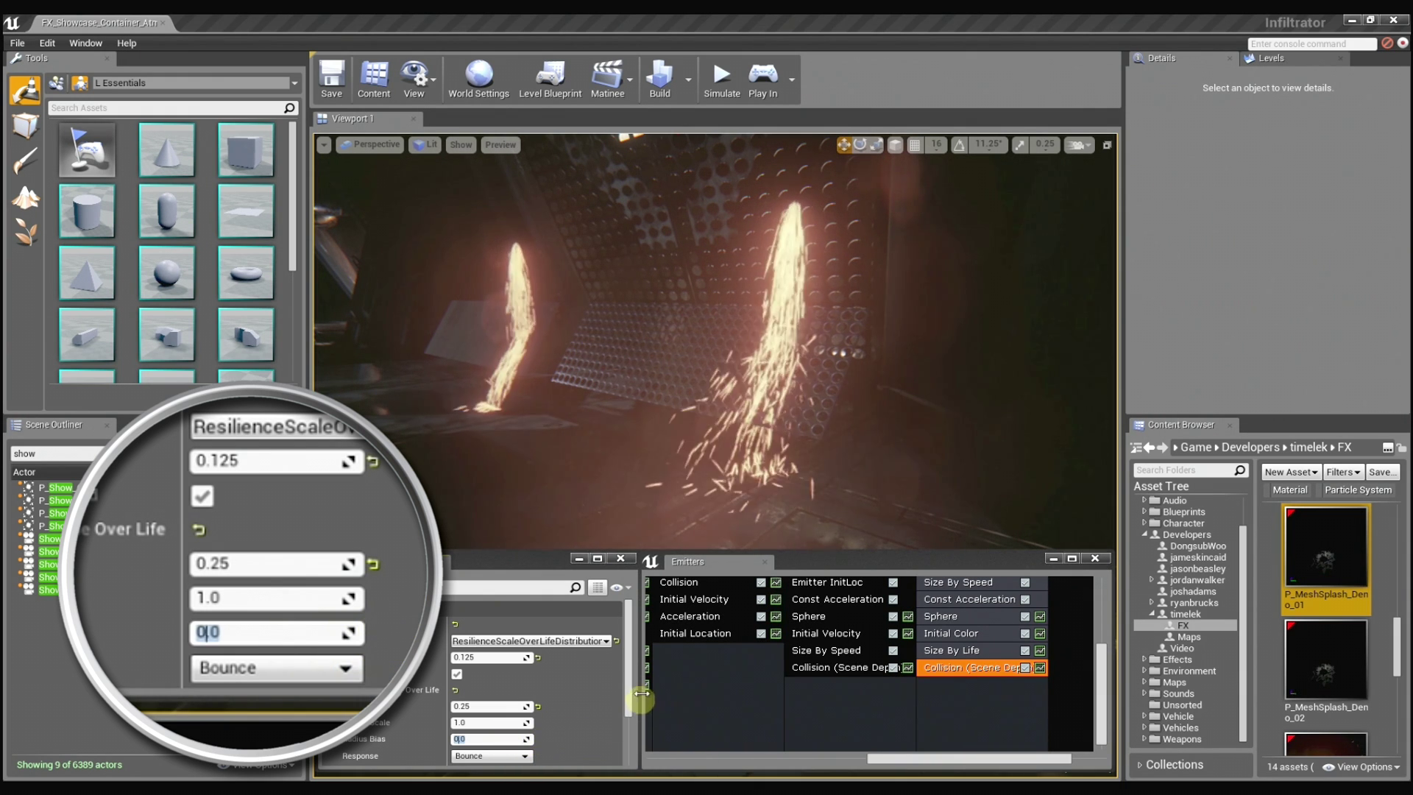
Change the collision Response to Stop, then to Kill.
{"action": "scroll", "coordinate": [627, 699], "scroll_direction": "down", "scroll_amount": 1}
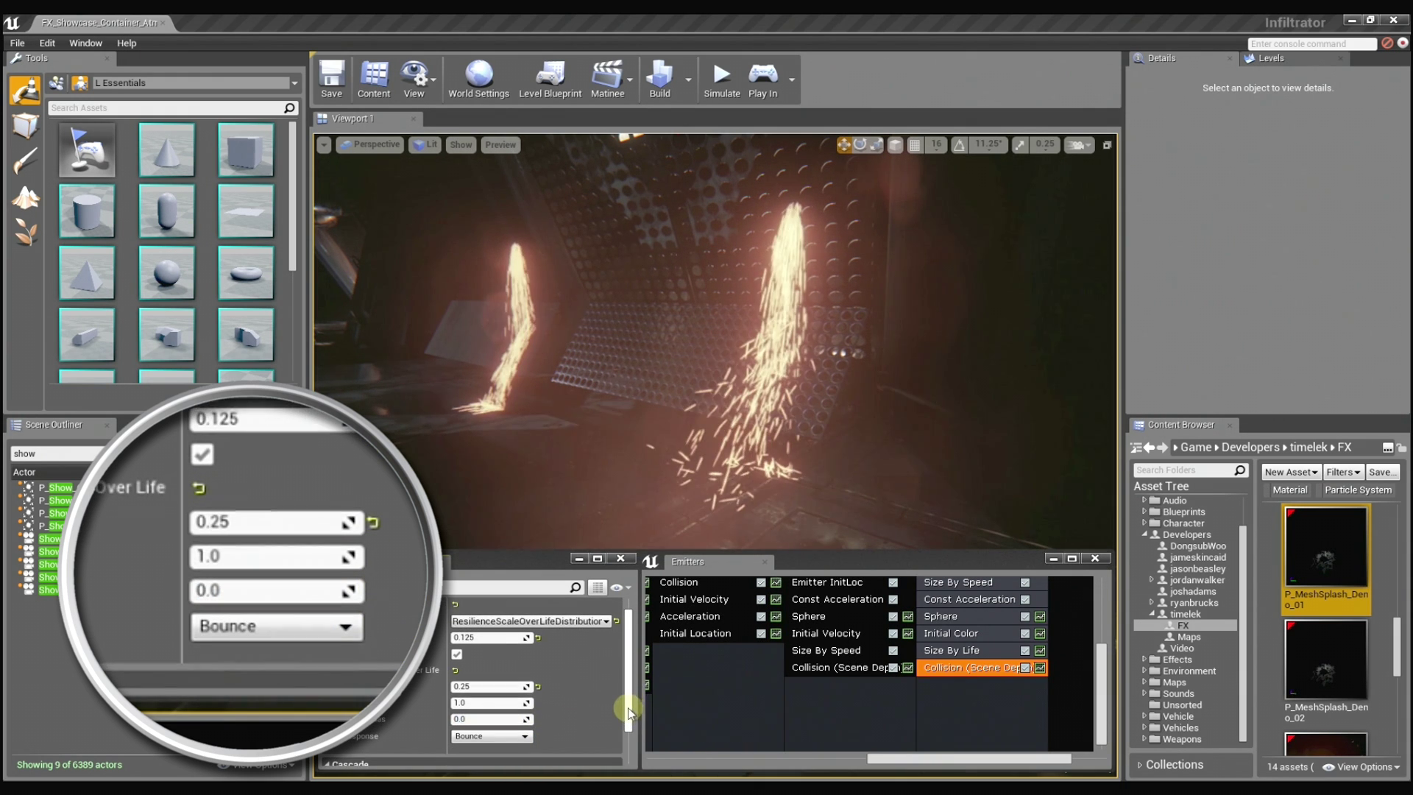
{"action": "left_click", "coordinate": [524, 736]}
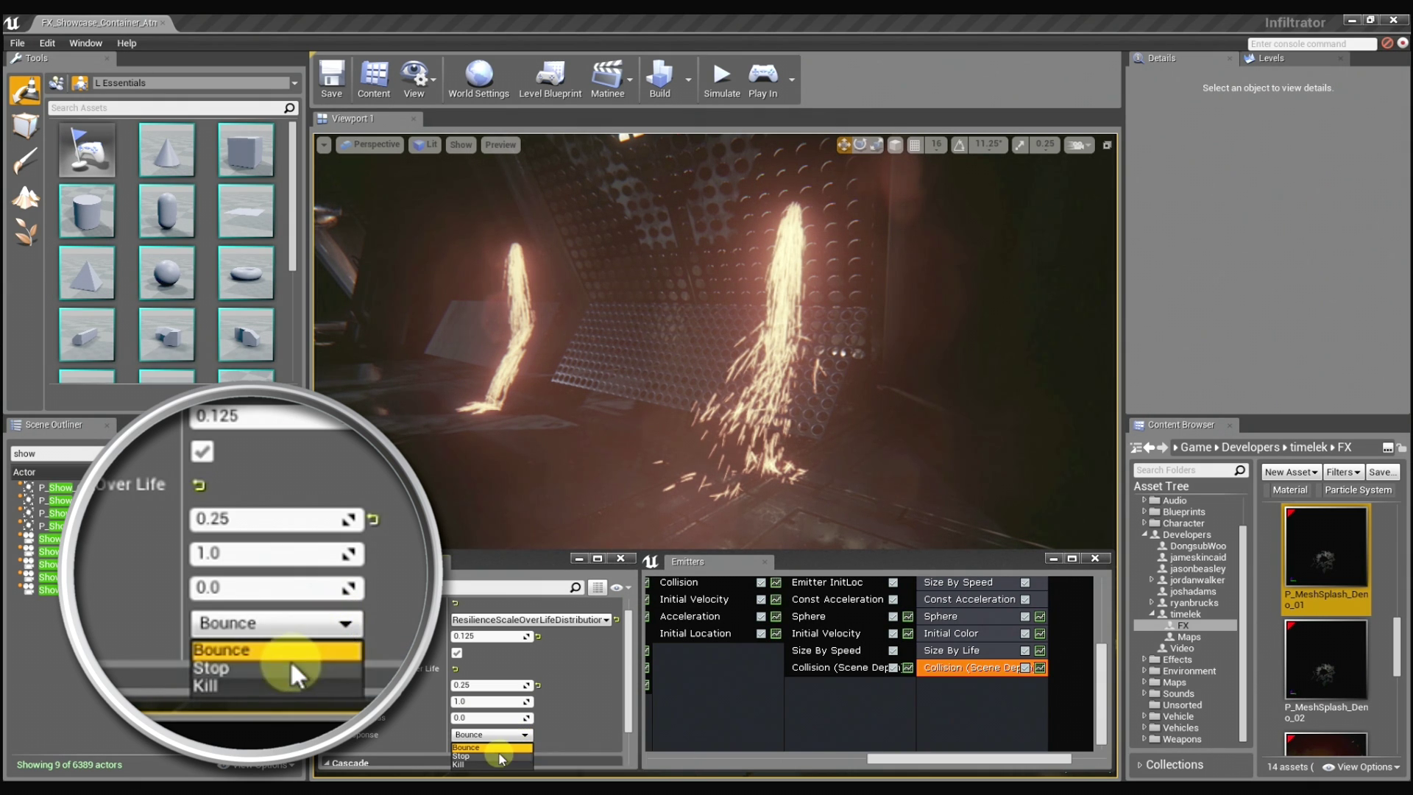
{"action": "left_click", "coordinate": [492, 755]}
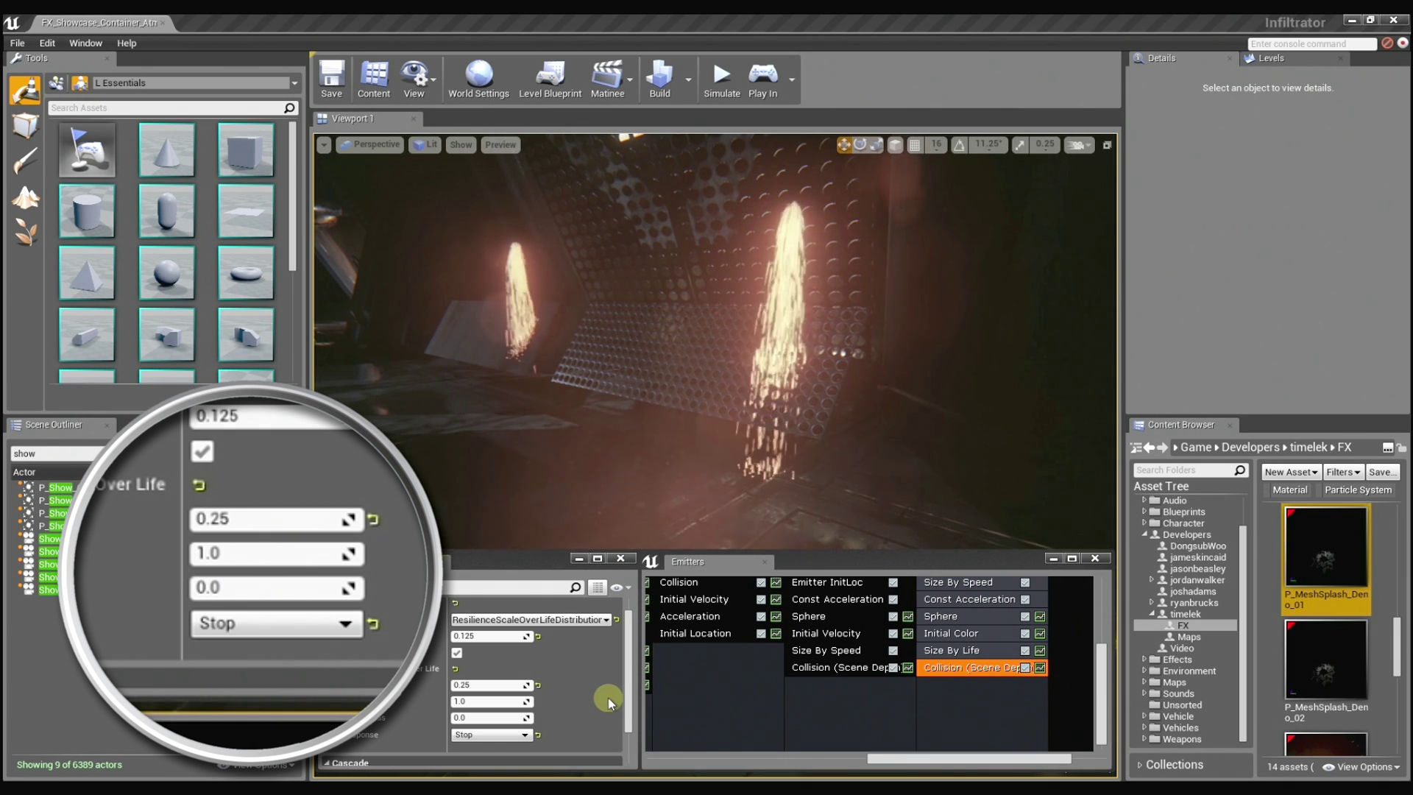
{"action": "left_click", "coordinate": [524, 735]}
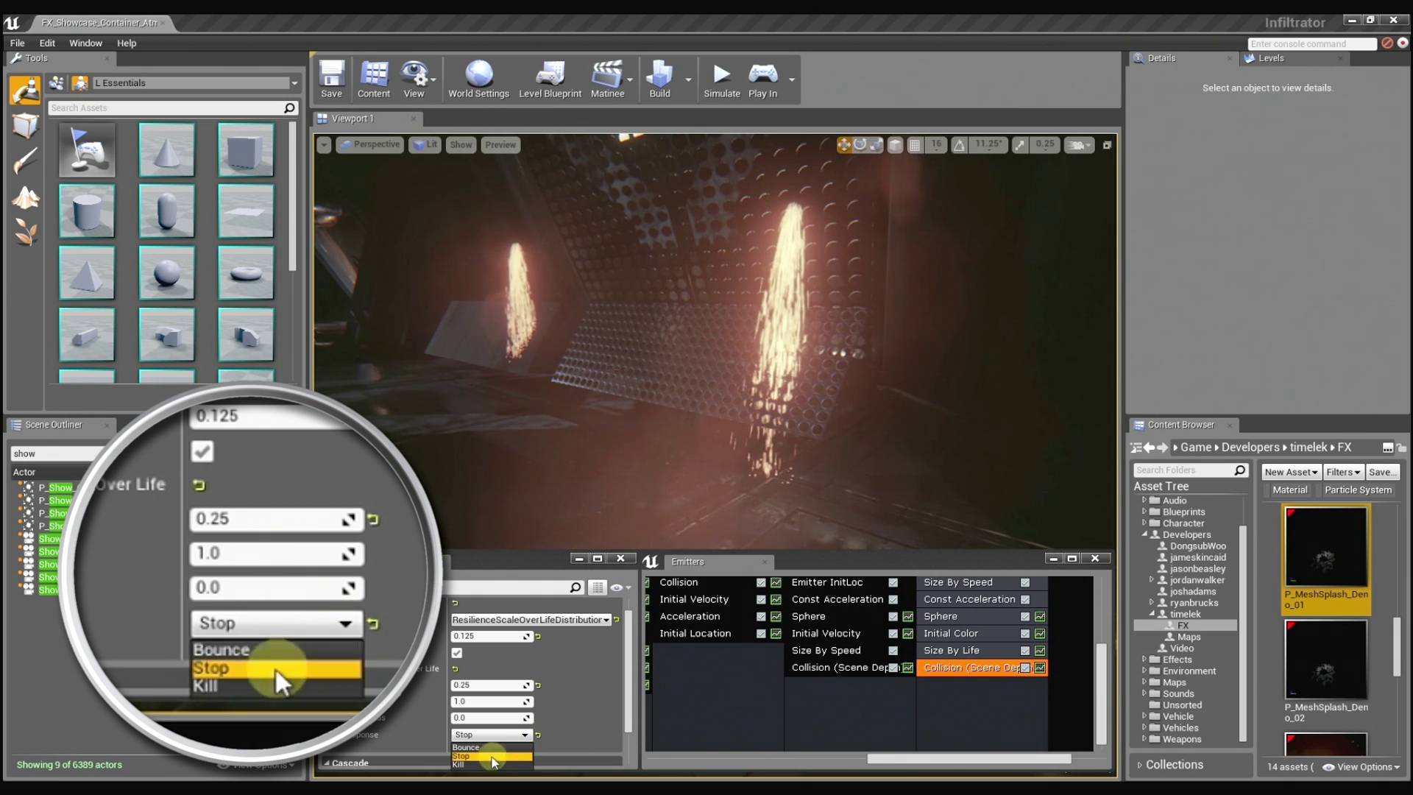
{"action": "left_click", "coordinate": [491, 764]}
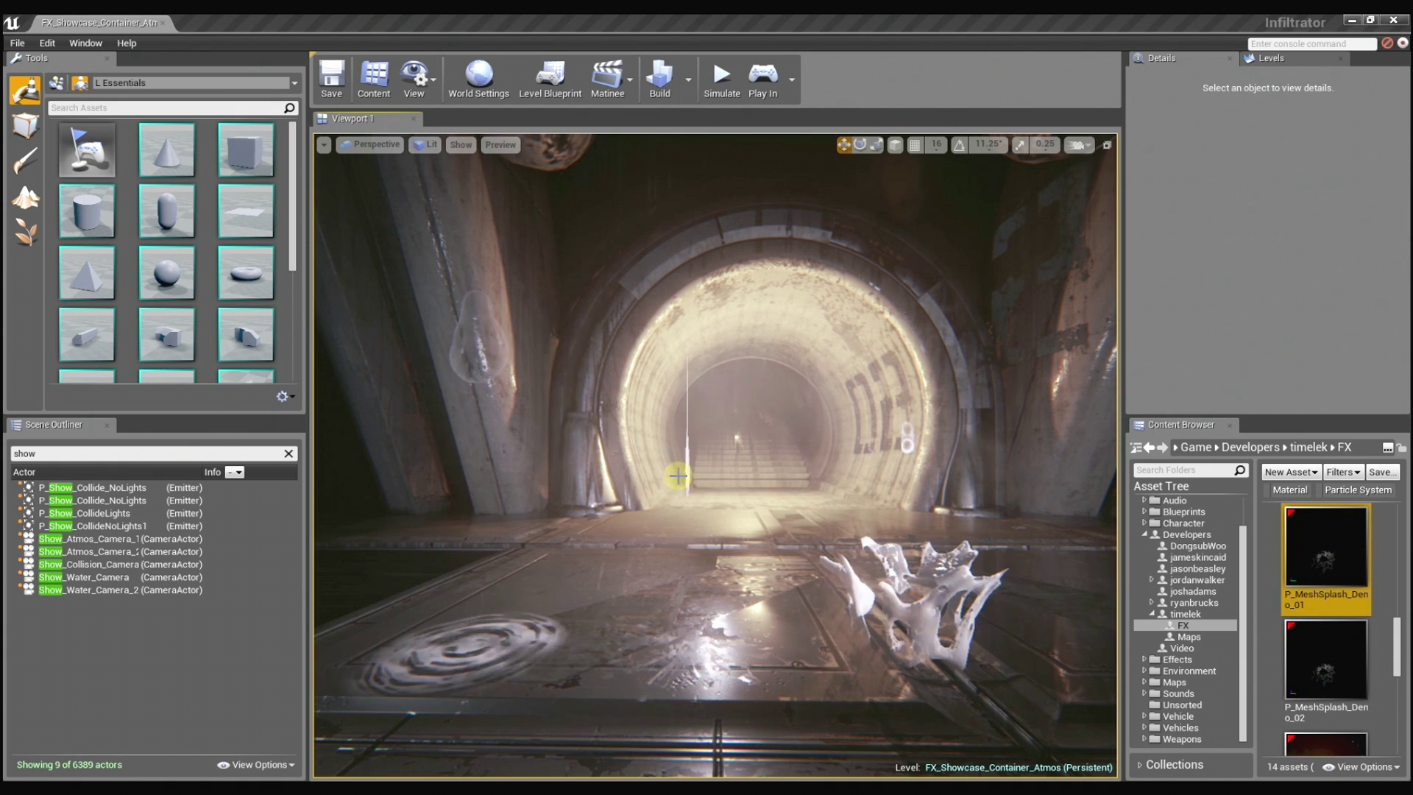
Fly through the tunnel to frame the water splash and switch to Wireframe (Alt+2).
{"action": "right_click_drag", "start_coordinate": [691, 476], "coordinate": [719, 536]}
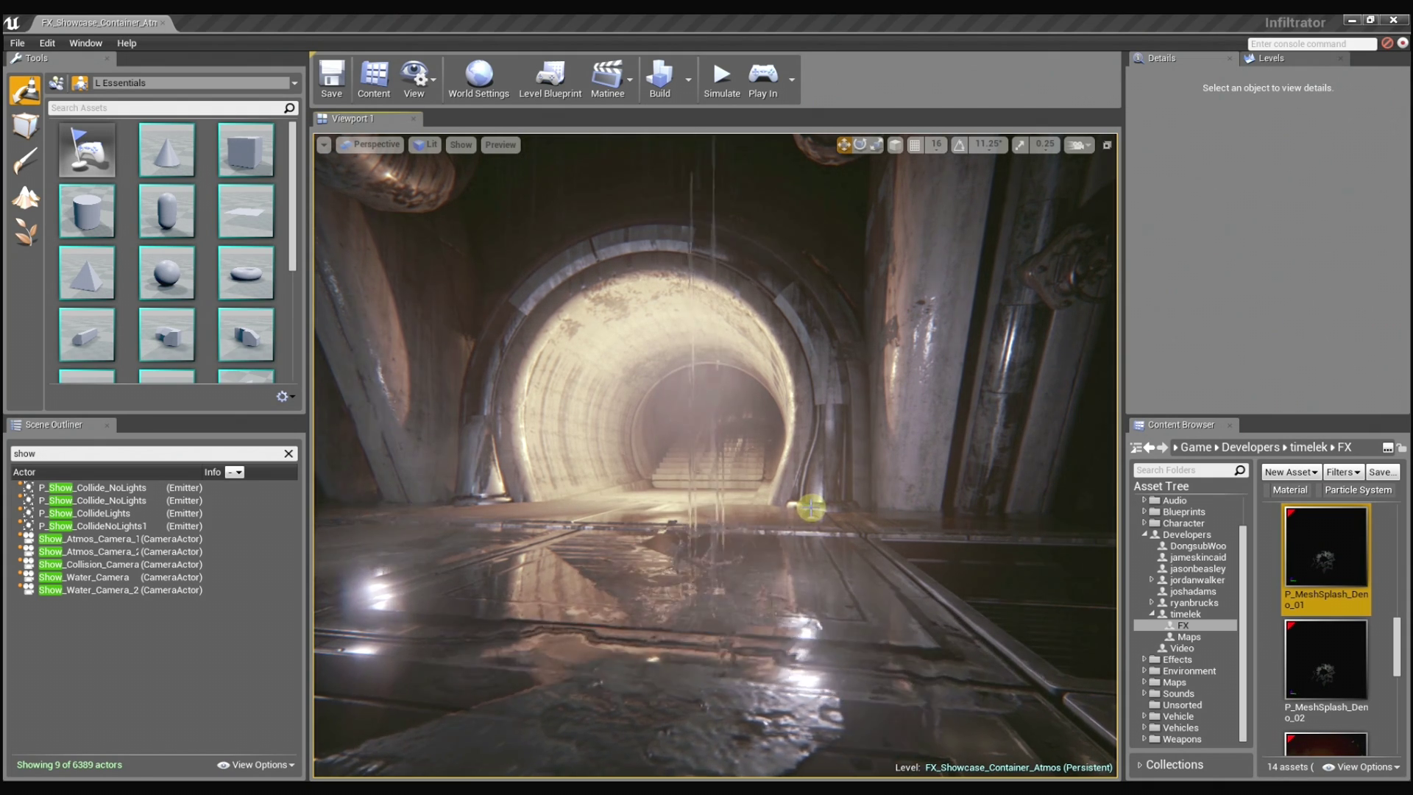
{"action": "right_click_drag", "start_coordinate": [810, 508], "coordinate": [806, 508]}
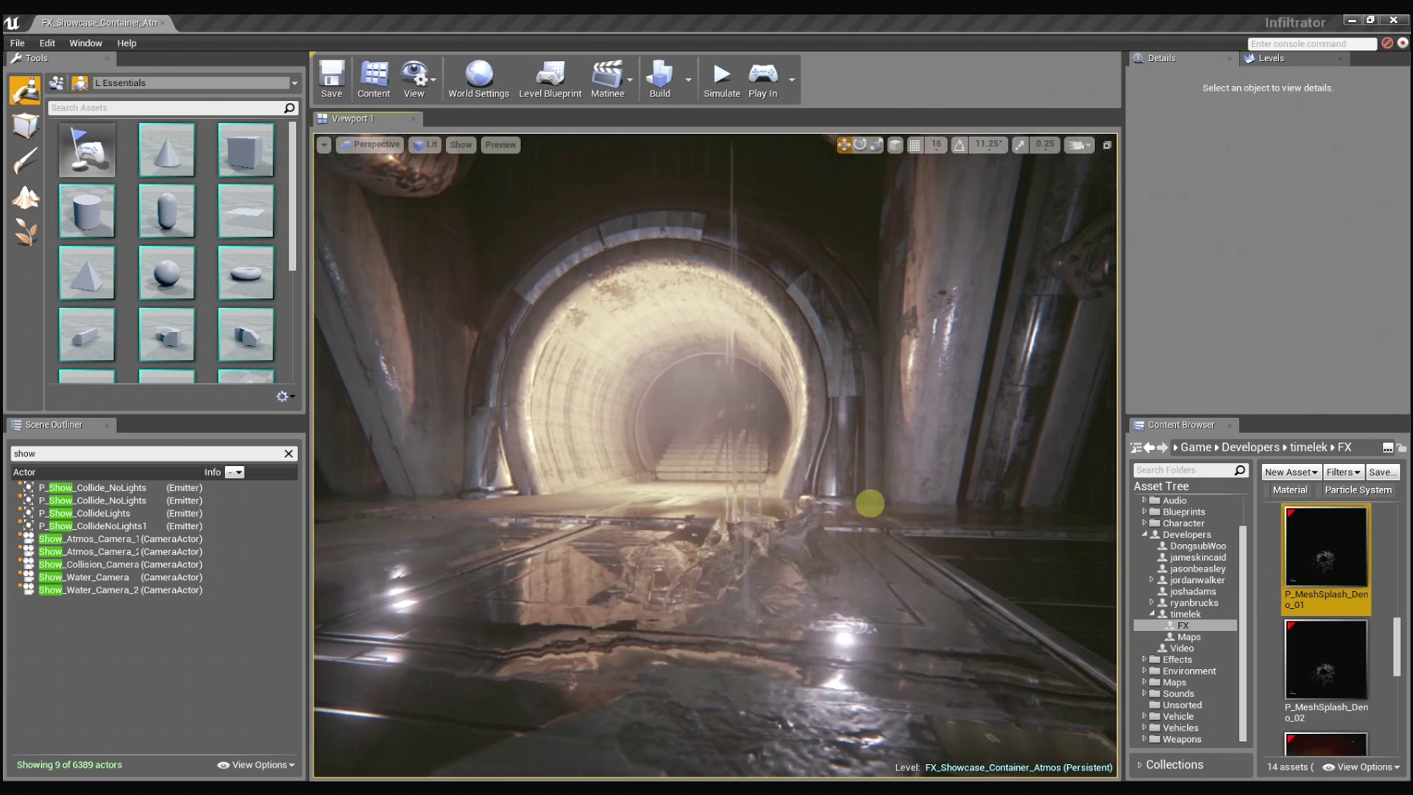
{"action": "mouse_move", "coordinate": [840, 502]}
{"action": "right_mouse_down"}
{"action": "mouse_move", "coordinate": [766, 505]}
{"action": "mouse_move", "coordinate": [880, 496]}
{"action": "mouse_move", "coordinate": [867, 504]}
{"action": "mouse_move", "coordinate": [886, 508]}
{"action": "mouse_move", "coordinate": [880, 542]}
{"action": "mouse_move", "coordinate": [873, 510]}
{"action": "mouse_move", "coordinate": [892, 495]}
{"action": "mouse_move", "coordinate": [898, 511]}
{"action": "mouse_move", "coordinate": [856, 519]}
{"action": "right_mouse_up"}
{"action": "key", "text": "alt+2"}
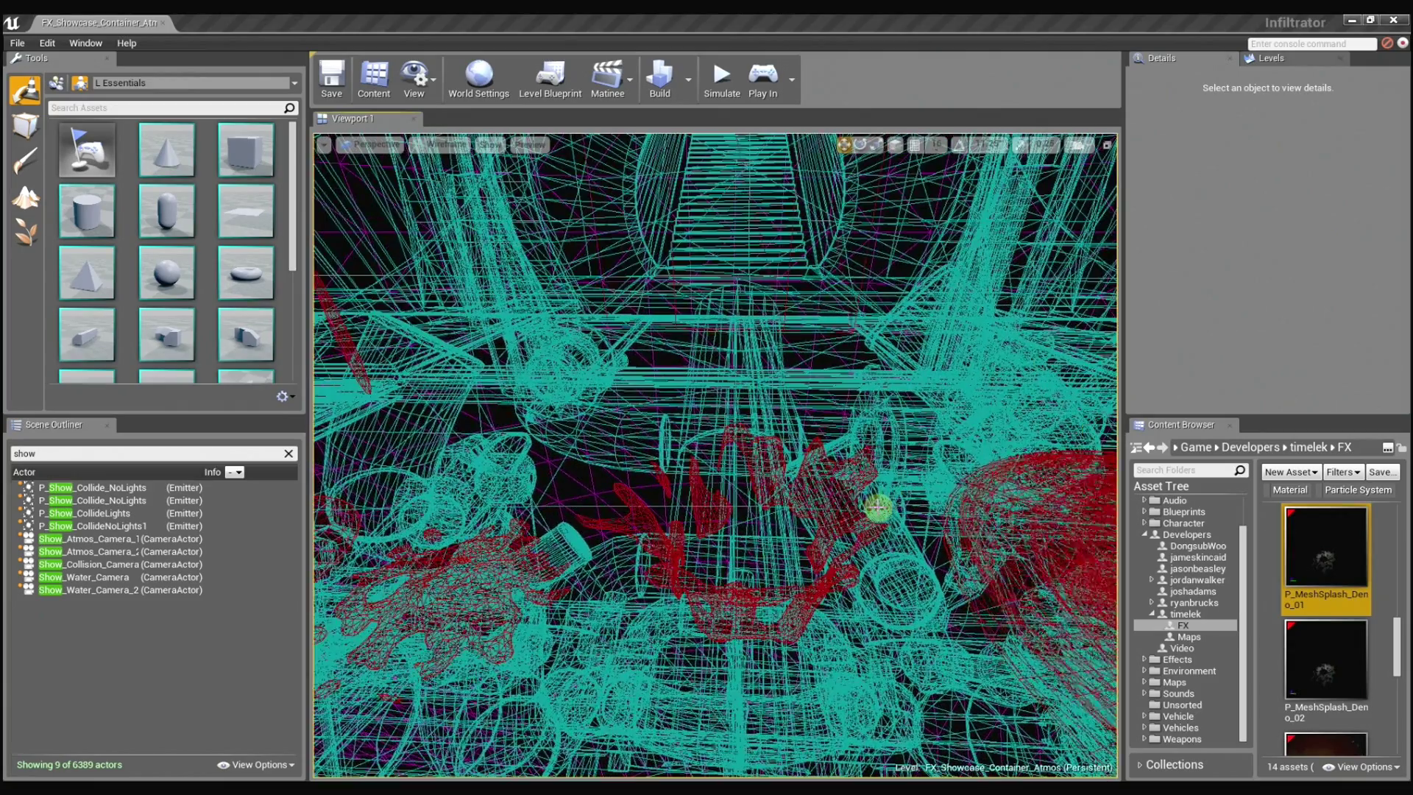
Fly closer to the splash and switch the viewport back to Lit (Alt+4).
{"action": "right_click_drag", "start_coordinate": [877, 507], "coordinate": [840, 484]}
{"action": "key", "text": "alt+4"}
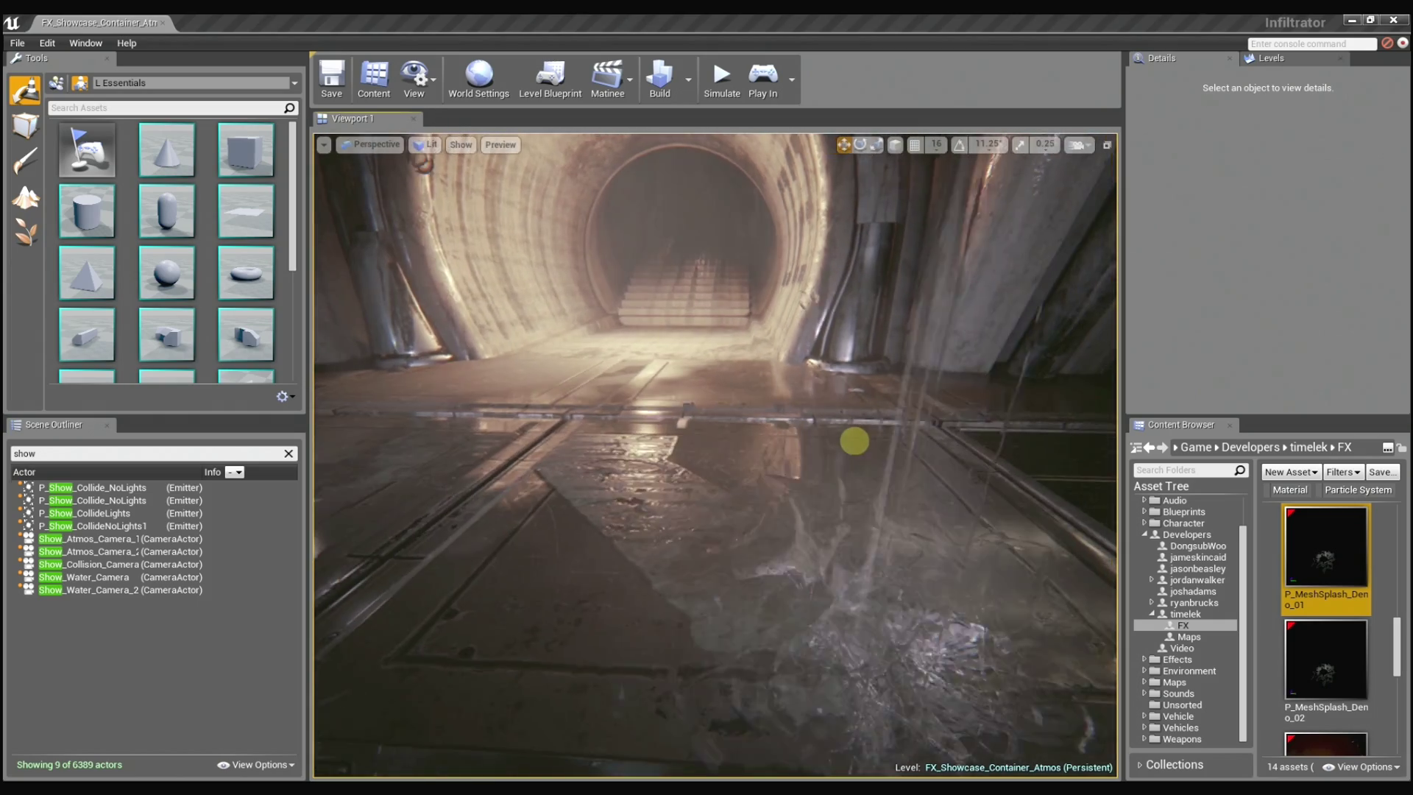
Tilt the camera up to look along the tunnel.
{"action": "right_click_drag", "start_coordinate": [853, 441], "coordinate": [748, 359]}
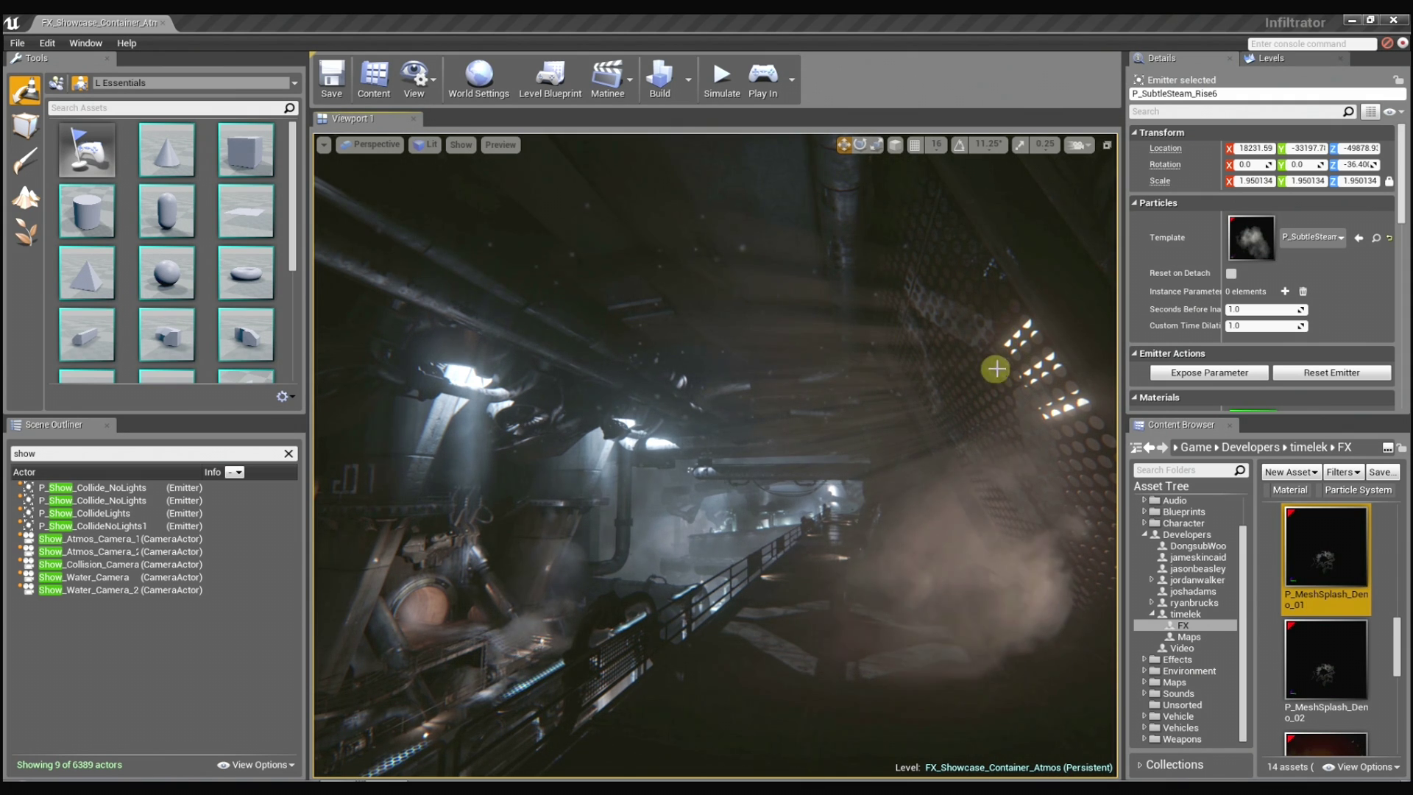
Look around the hazy corridor with the camera.
{"action": "mouse_move", "coordinate": [615, 356]}
{"action": "right_mouse_down"}
{"action": "mouse_move", "coordinate": [837, 434]}
{"action": "mouse_move", "coordinate": [827, 400]}
{"action": "mouse_move", "coordinate": [810, 479]}
{"action": "mouse_move", "coordinate": [829, 416]}
{"action": "mouse_move", "coordinate": [813, 482]}
{"action": "mouse_move", "coordinate": [812, 447]}
{"action": "mouse_move", "coordinate": [823, 526]}
{"action": "mouse_move", "coordinate": [810, 511]}
{"action": "mouse_move", "coordinate": [829, 495]}
{"action": "mouse_move", "coordinate": [829, 521]}
{"action": "mouse_move", "coordinate": [814, 479]}
{"action": "mouse_move", "coordinate": [780, 492]}
{"action": "right_mouse_up"}
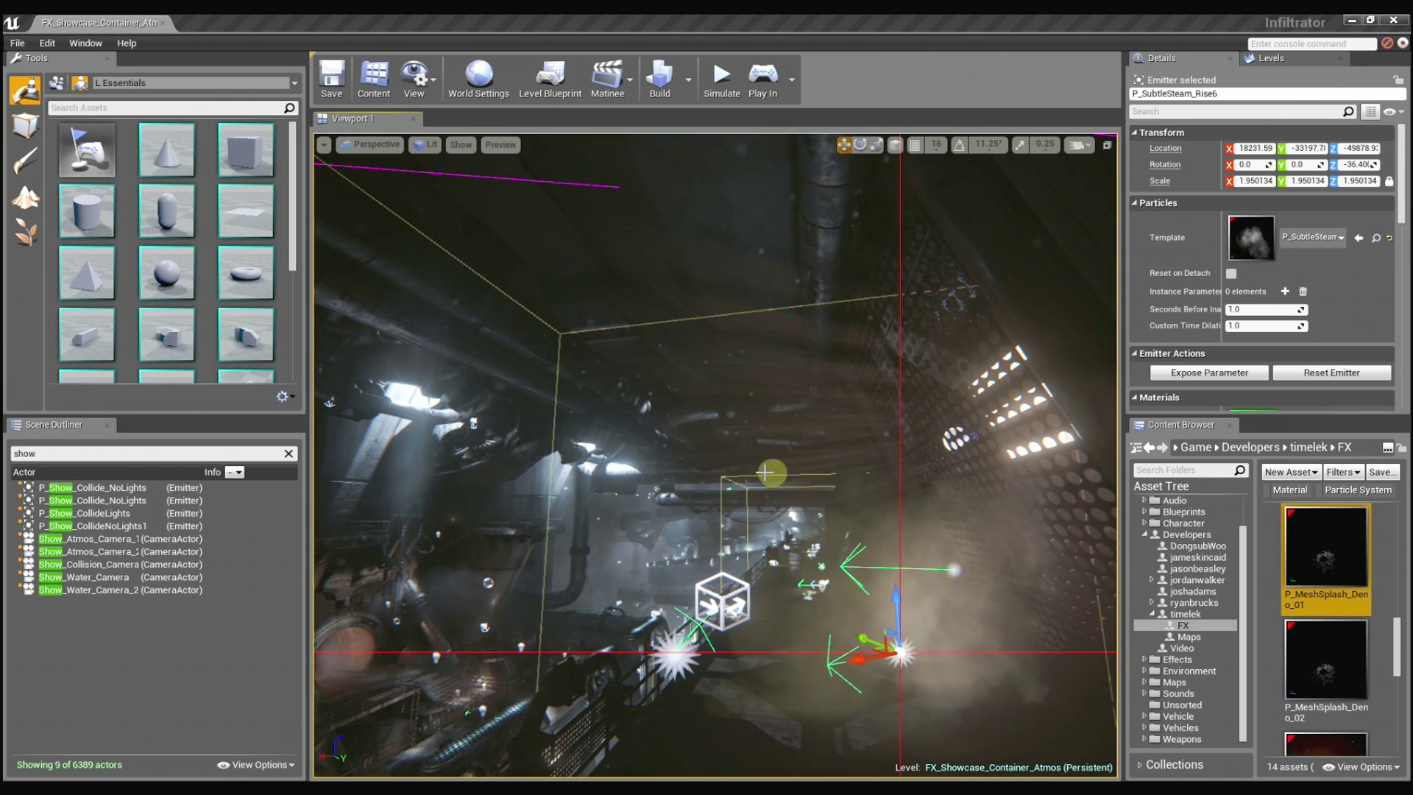
Select the vector field volume and move the camera in close around it.
{"action": "left_click", "coordinate": [721, 600]}
{"action": "mouse_move", "coordinate": [721, 600]}
{"action": "right_mouse_down"}
{"action": "mouse_move", "coordinate": [813, 480]}
{"action": "mouse_move", "coordinate": [778, 481]}
{"action": "mouse_move", "coordinate": [893, 464]}
{"action": "mouse_move", "coordinate": [772, 482]}
{"action": "mouse_move", "coordinate": [832, 484]}
{"action": "mouse_move", "coordinate": [839, 437]}
{"action": "right_mouse_up"}
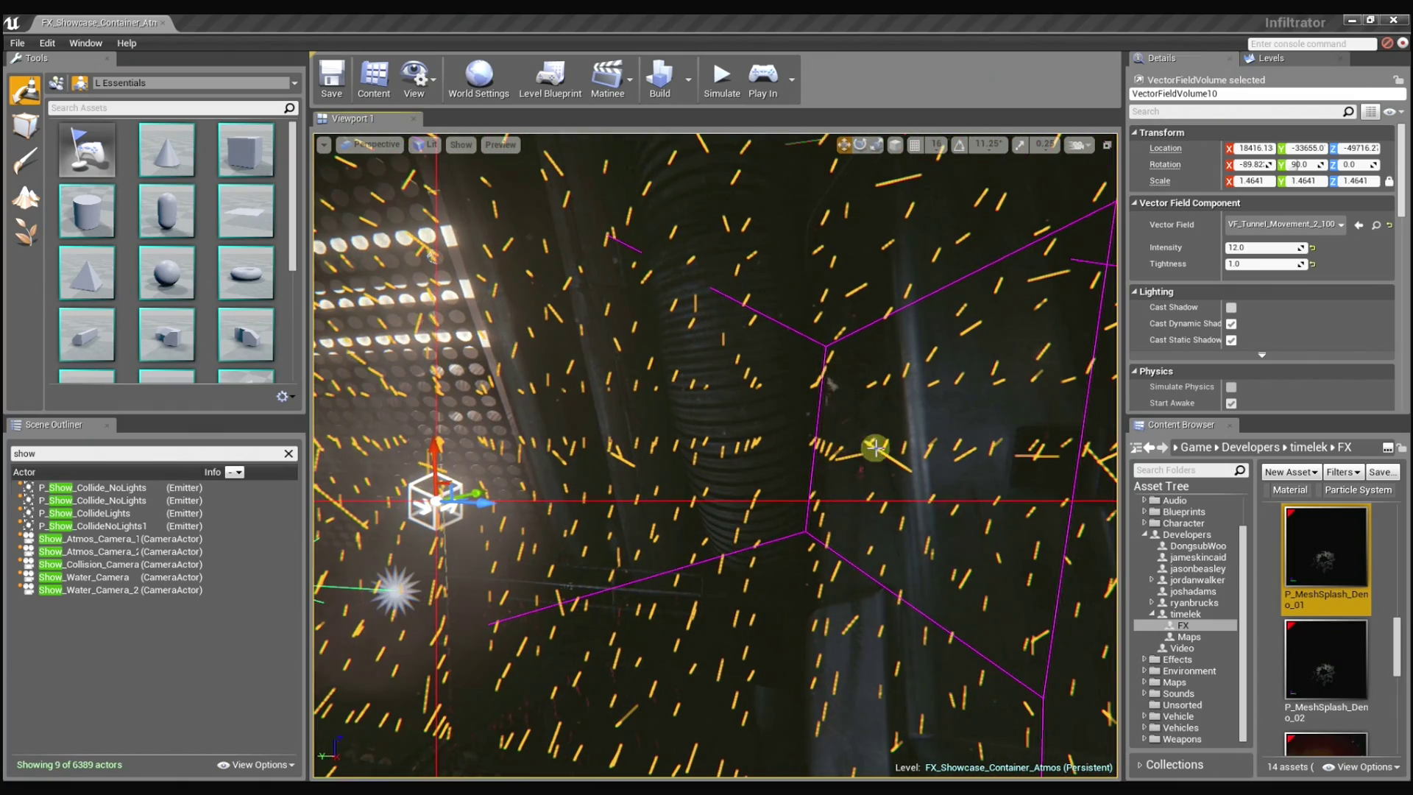
{"action": "mouse_move", "coordinate": [907, 477]}
{"action": "right_mouse_down"}
{"action": "mouse_move", "coordinate": [851, 496]}
{"action": "mouse_move", "coordinate": [761, 490]}
{"action": "mouse_move", "coordinate": [811, 558]}
{"action": "right_mouse_up"}
Nudge the P_SubtleSteam_Rise6 emitter to X 18205.91, Y -33177.0 and frame it in game view.
{"action": "key", "text": "g"}
{"action": "left_click", "coordinate": [764, 536]}
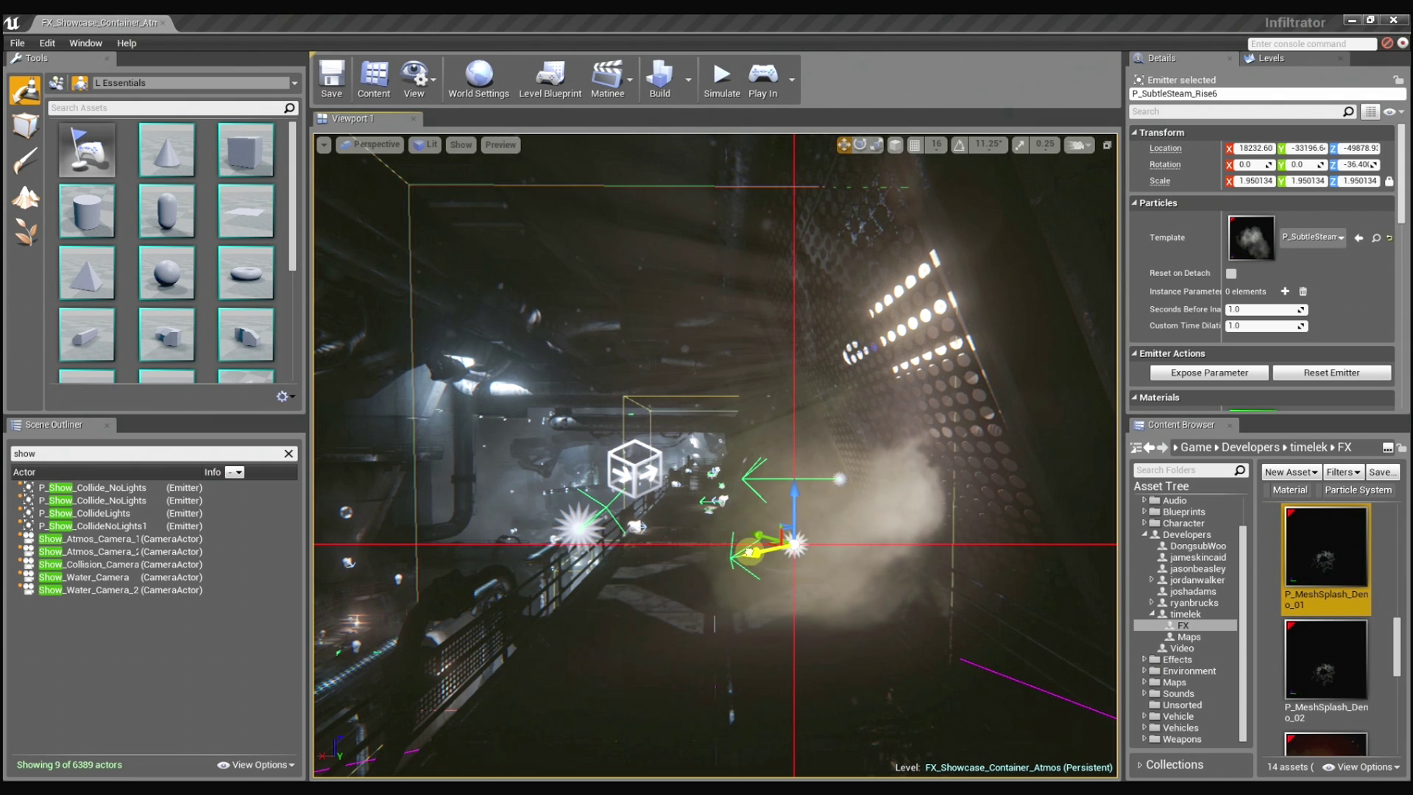
{"action": "left_click_drag", "start_coordinate": [749, 551], "coordinate": [760, 550]}
{"action": "key", "text": "g"}
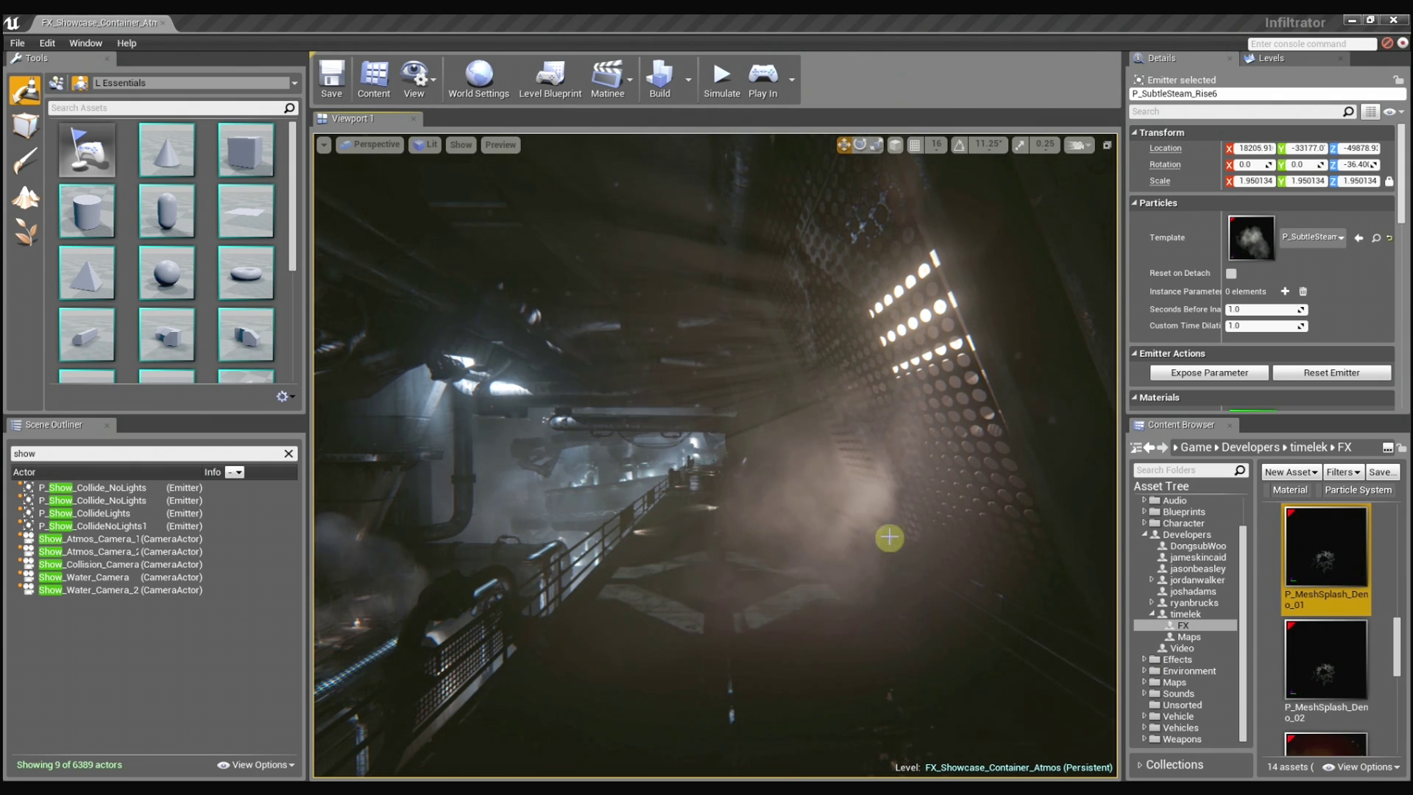
{"action": "right_click_drag", "start_coordinate": [889, 535], "coordinate": [920, 518]}
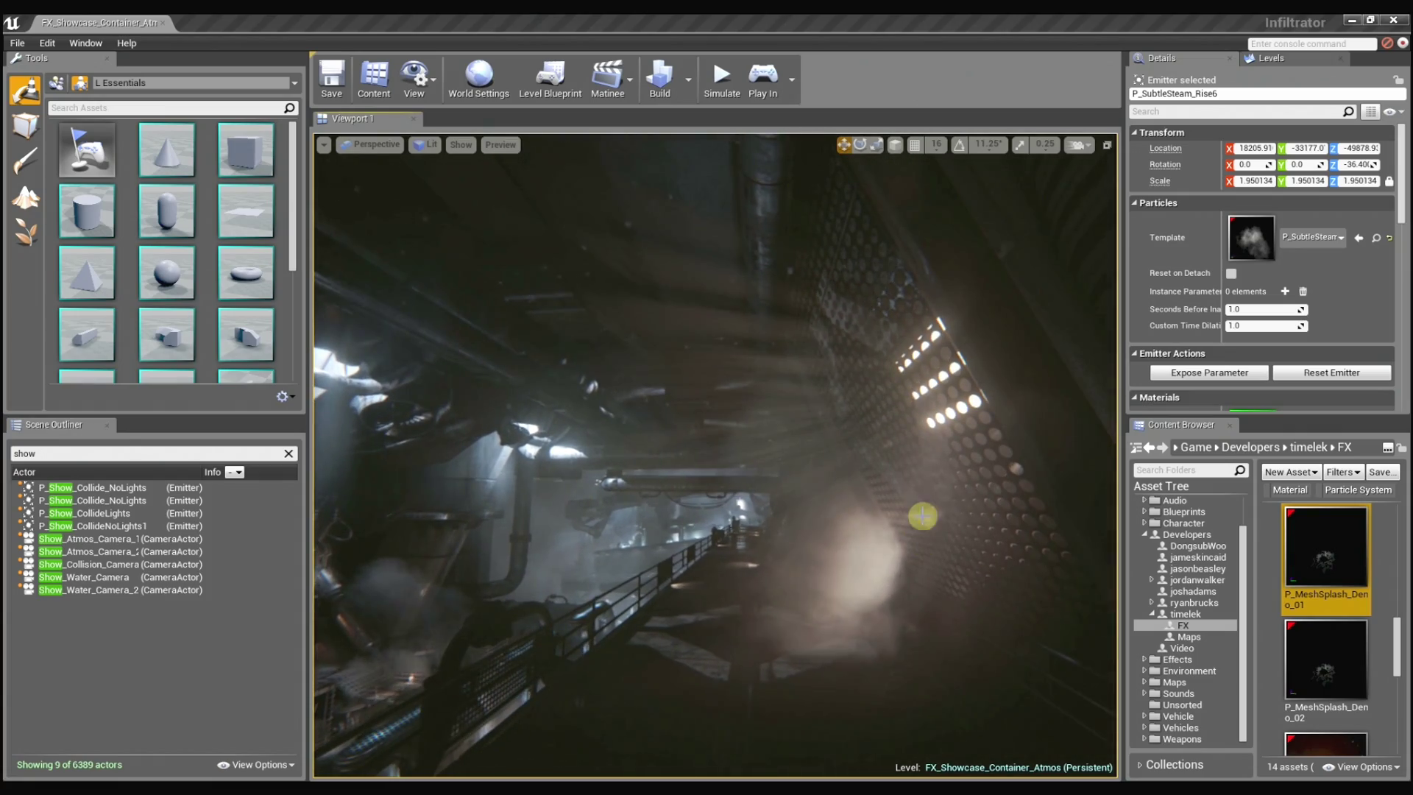